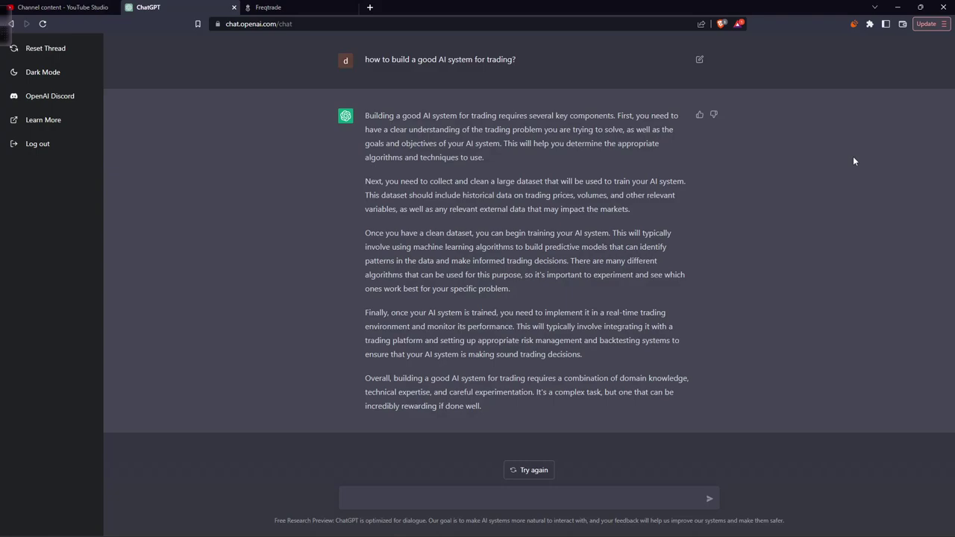
# Step: Switch the browser from the ChatGPT trading chat to the Freqtrade documentation tab
pyautogui.click(291, 7)
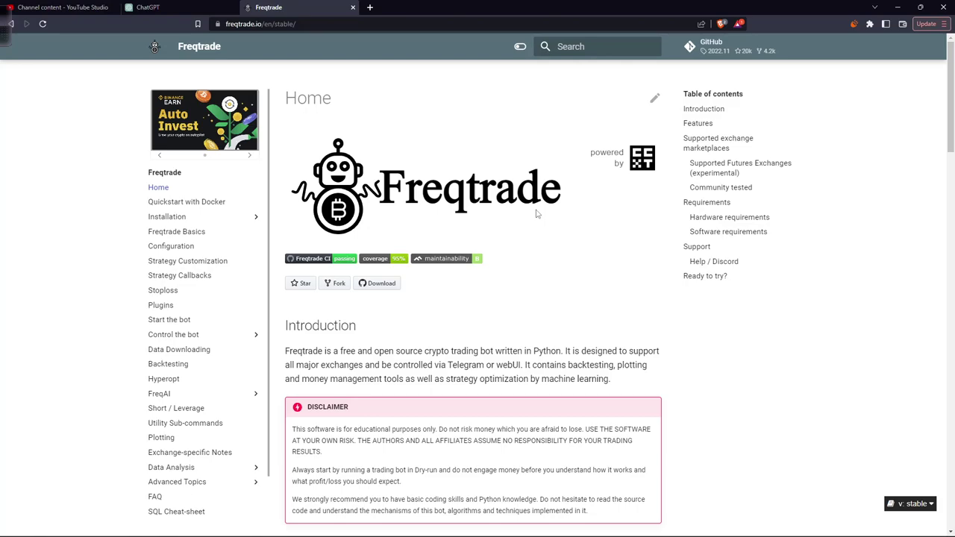
# Step: Flip back and forth between the ChatGPT and Freqtrade tabs, ending on the ChatGPT conversation
pyautogui.click(179, 7)
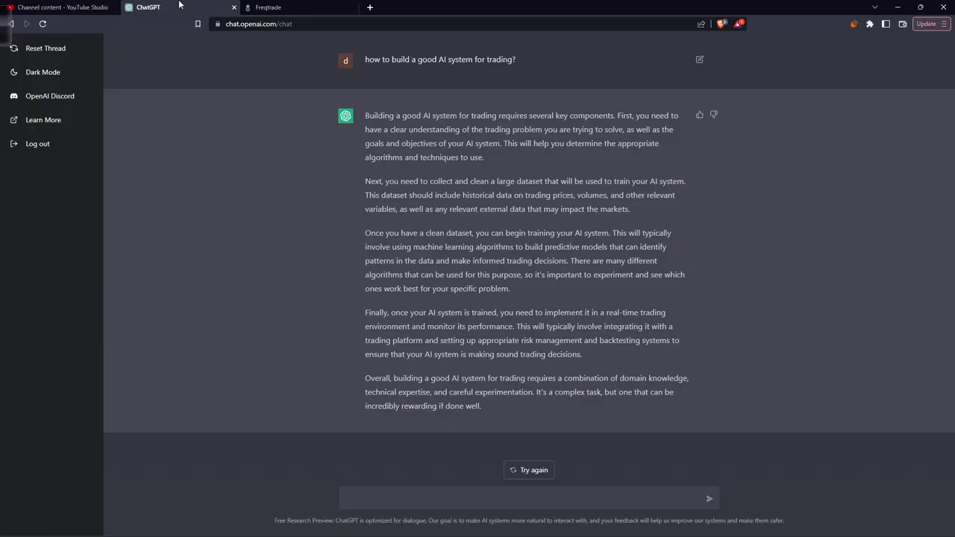
pyautogui.click(322, 7)
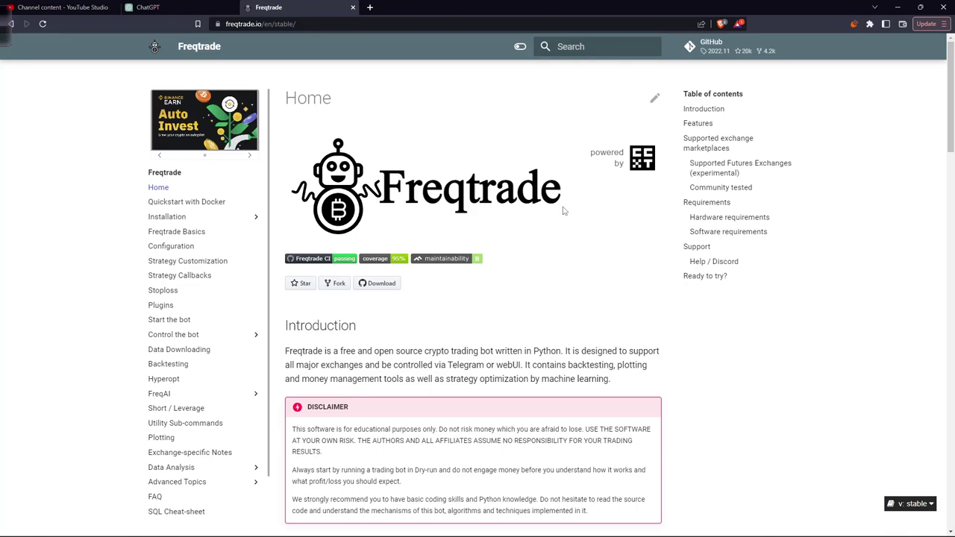
pyautogui.click(194, 7)
pyautogui.click(262, 6)
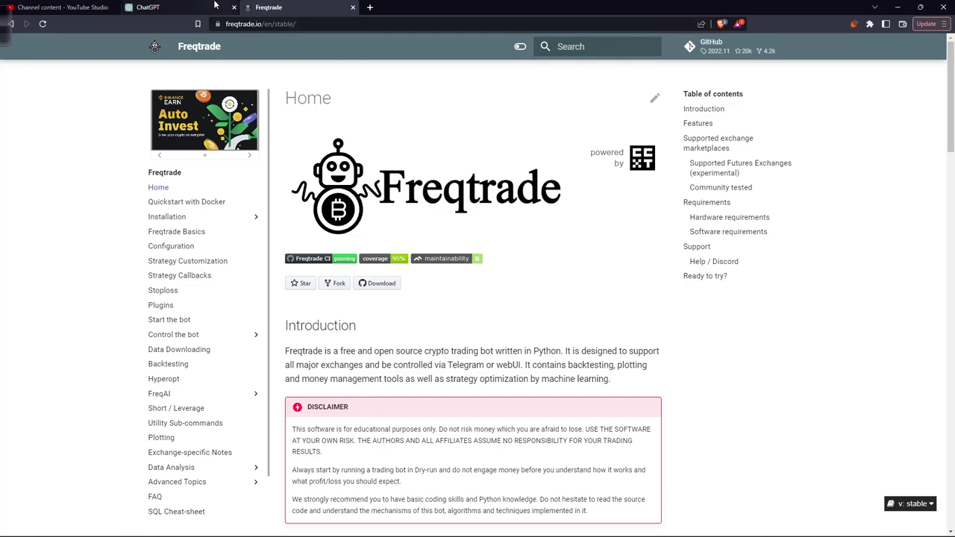
pyautogui.click(215, 6)
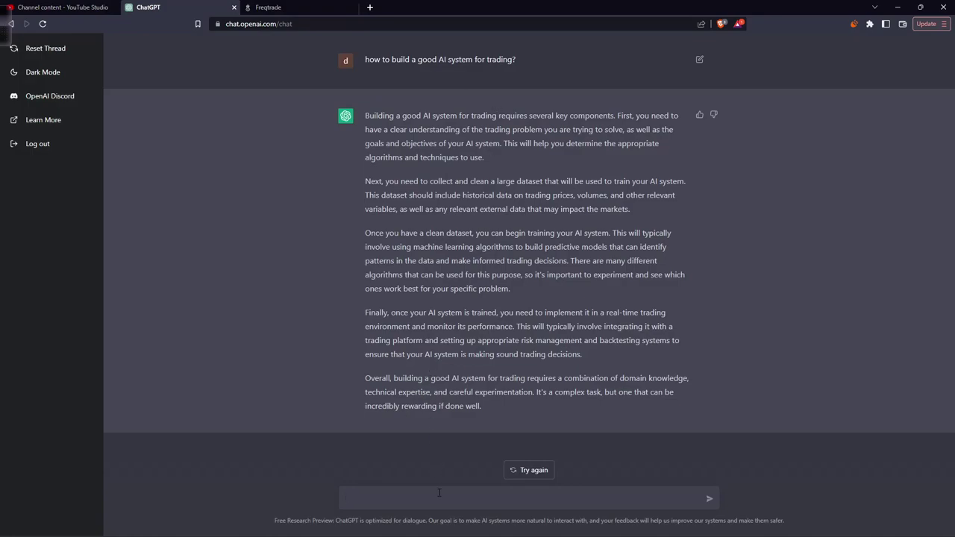
pyautogui.moveTo(371, 59); pyautogui.dragTo(534, 65)
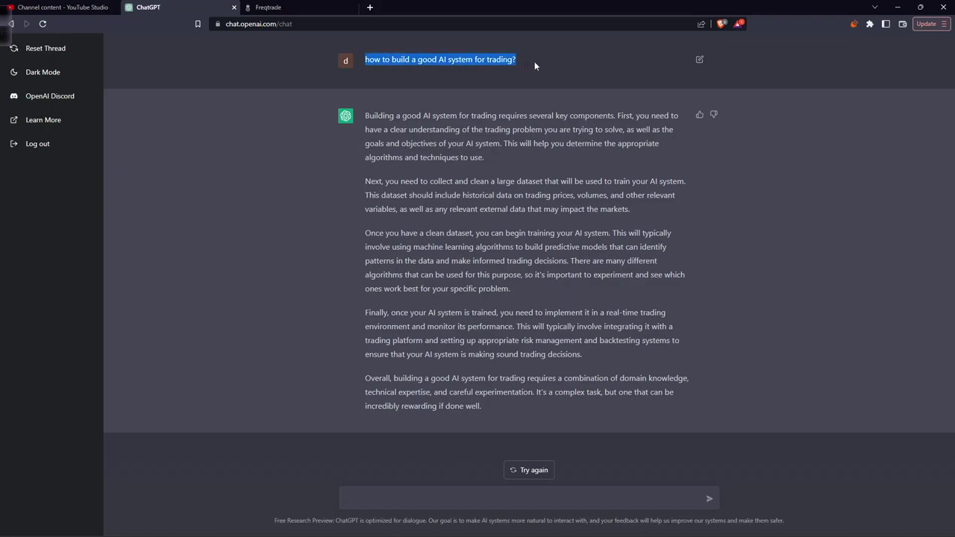
pyautogui.click(513, 112)
pyautogui.moveTo(366, 120); pyautogui.dragTo(503, 158)
pyautogui.click(503, 158)
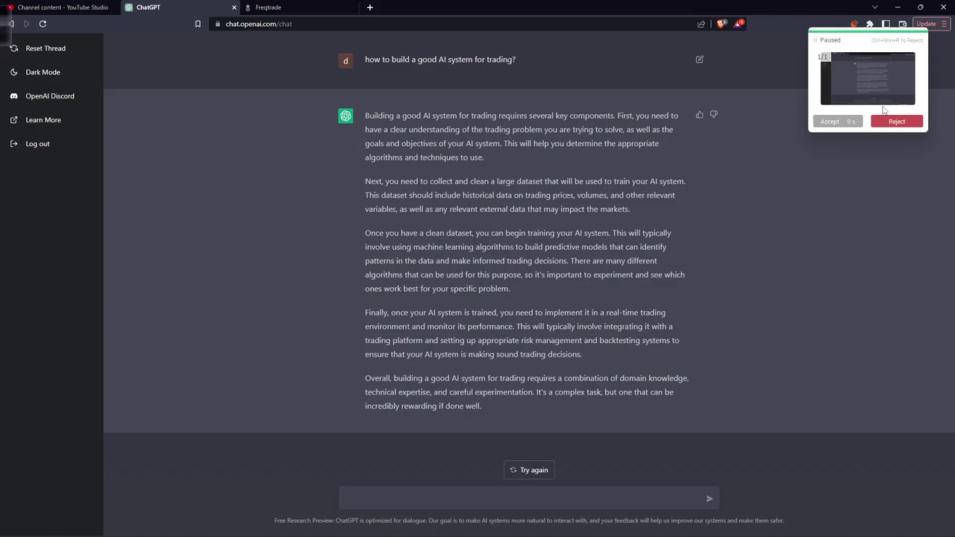
pyautogui.click(887, 118)
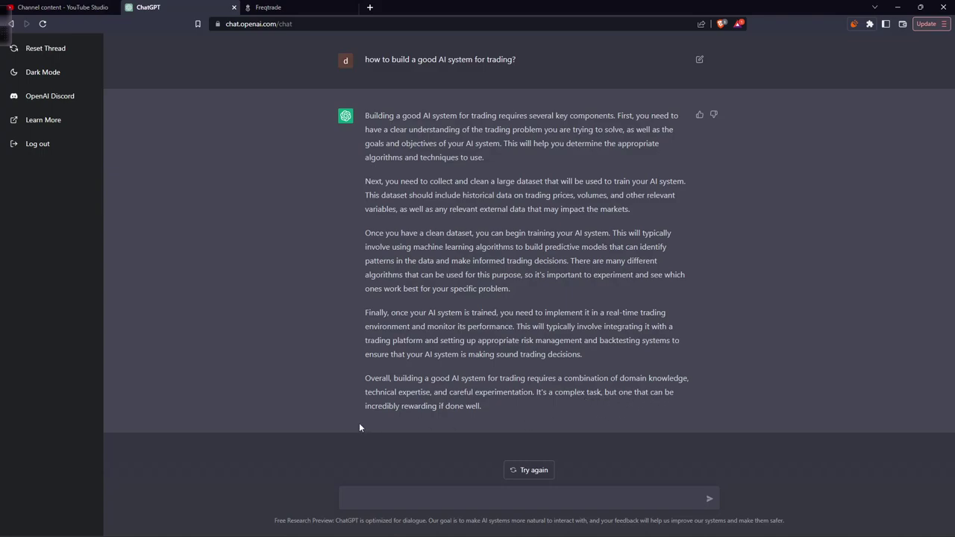
pyautogui.moveTo(485, 407); pyautogui.dragTo(363, 114)
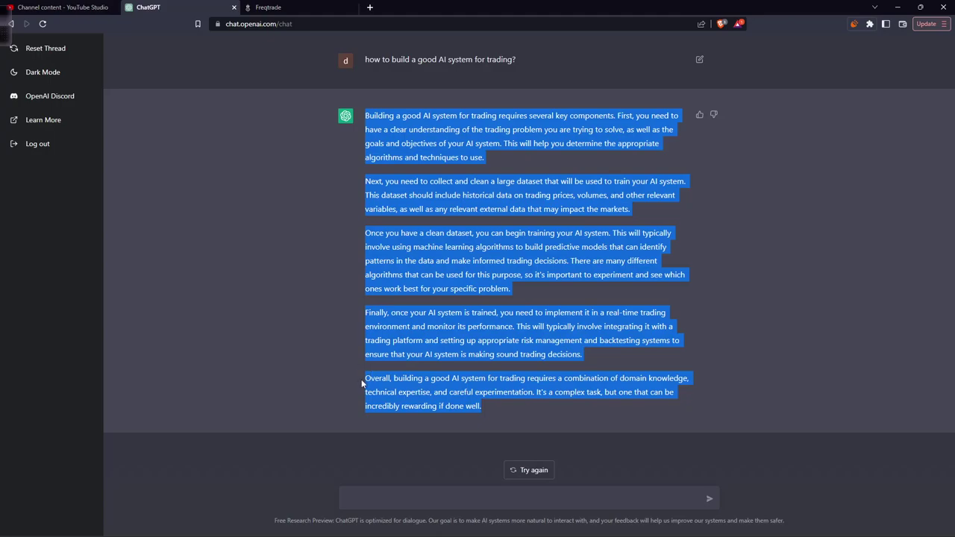
pyautogui.click(487, 416)
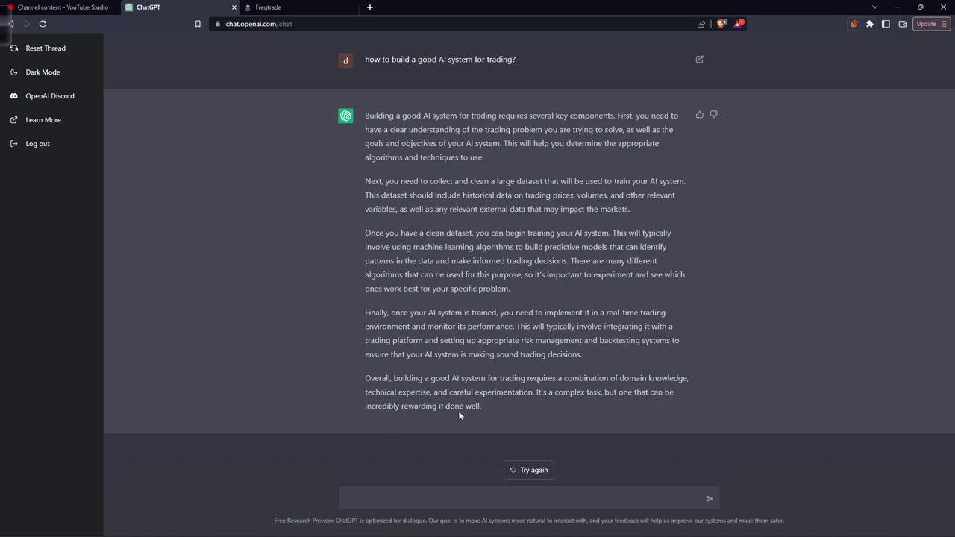
pyautogui.tripleClick(502, 409)
pyautogui.click(488, 403)
# Step: Ask ChatGPT 'what are the good ai trading librariespython available'
pyautogui.click(432, 498)
pyautogui.write('what are the good ai trading librar')
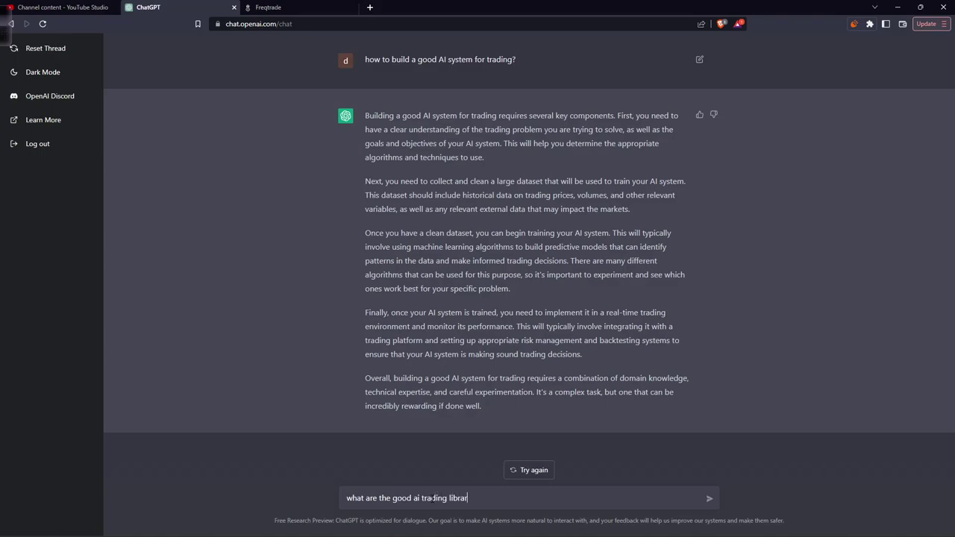
pyautogui.write('iespython ')
pyautogui.write(' available')
pyautogui.press('Return')
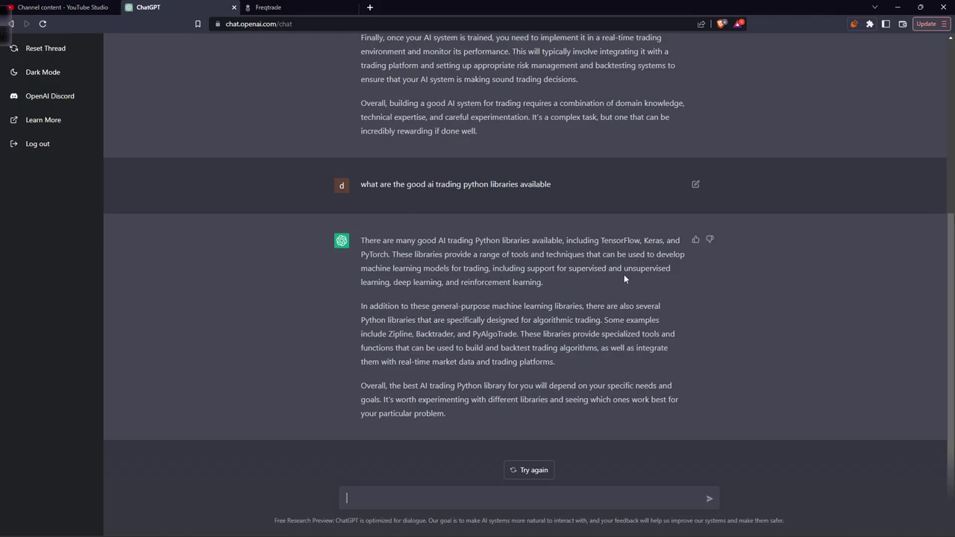
# Step: Highlight the reply's first paragraph naming TensorFlow, Keras and PyTorch
pyautogui.moveTo(548, 291); pyautogui.dragTo(362, 240)
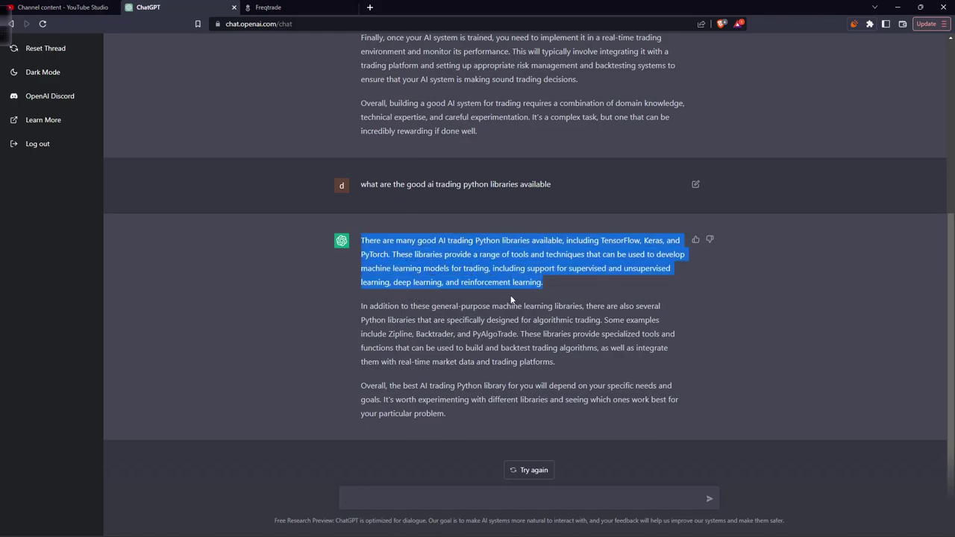
pyautogui.click(512, 299)
pyautogui.moveTo(548, 290); pyautogui.dragTo(360, 243)
pyautogui.click(417, 282)
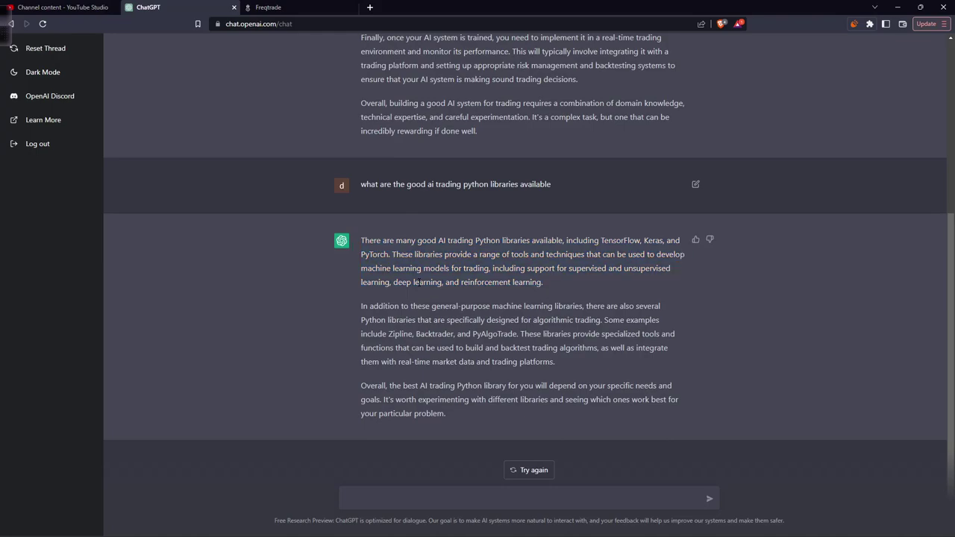
# Step: Open the Freqtrade project's GitHub repository from the docs in a new tab
pyautogui.click(266, 7)
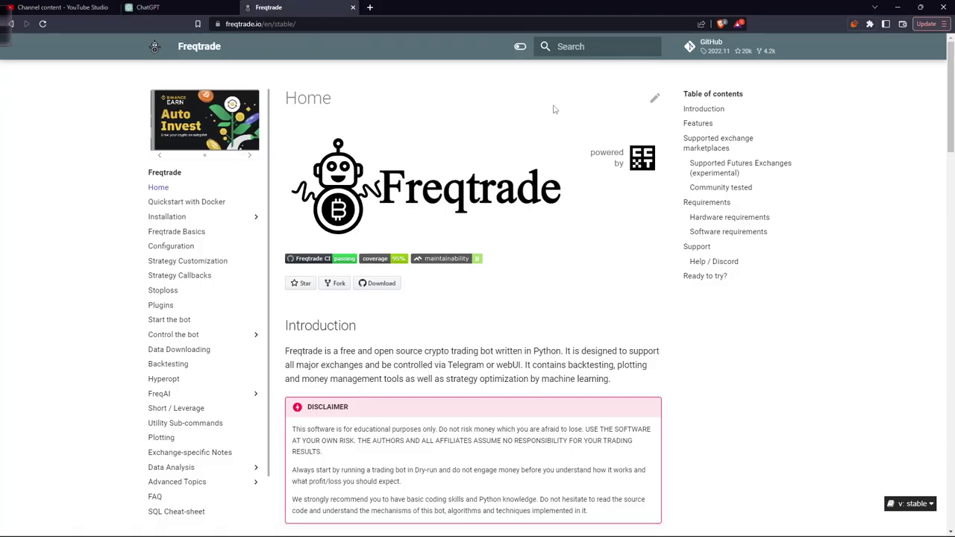
pyautogui.click(706, 53)
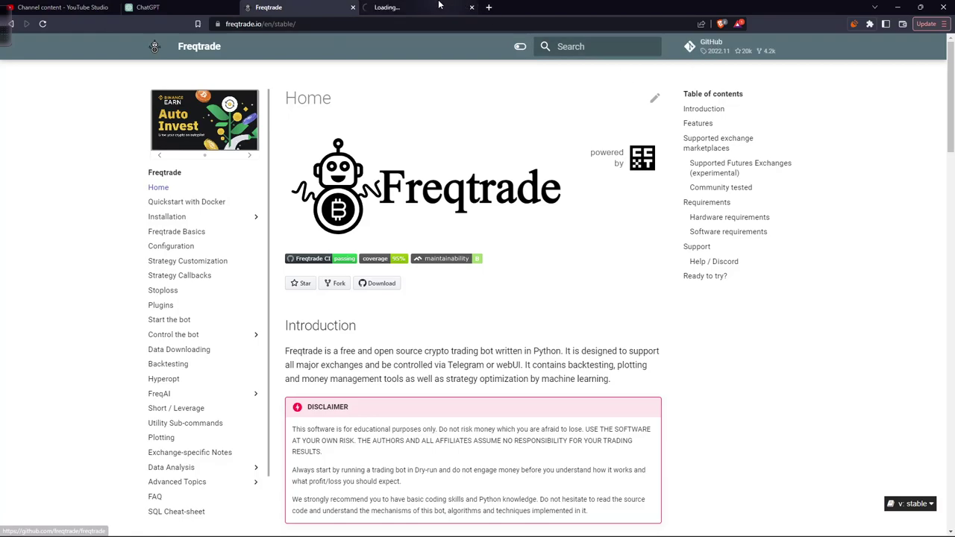
pyautogui.click(437, 7)
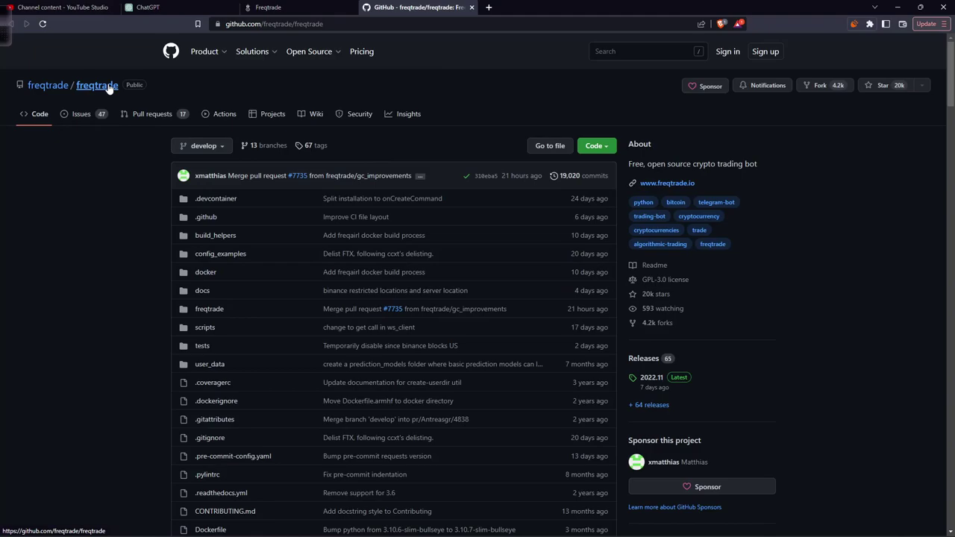
# Step: Browse the repository into the freqtrade, freqai and RL folders
pyautogui.click(200, 149)
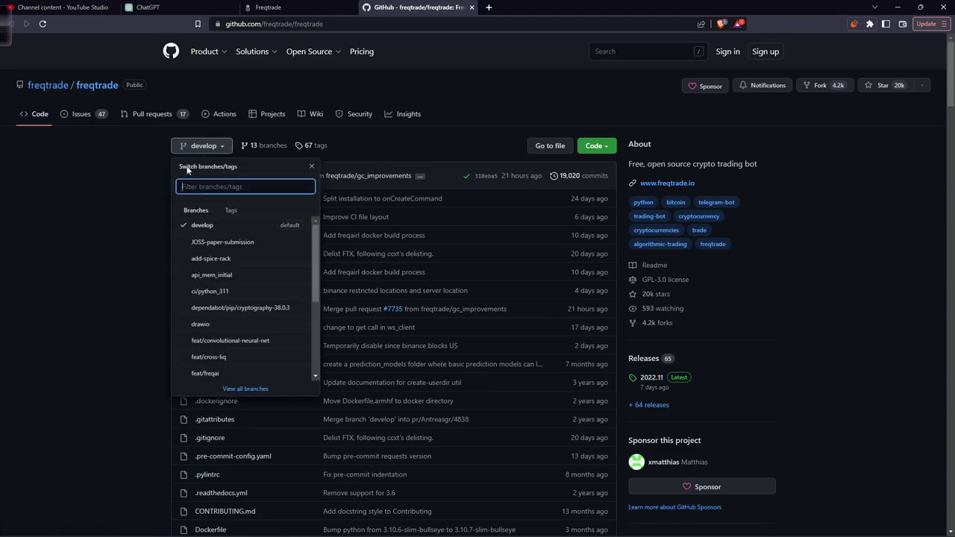
pyautogui.click(123, 237)
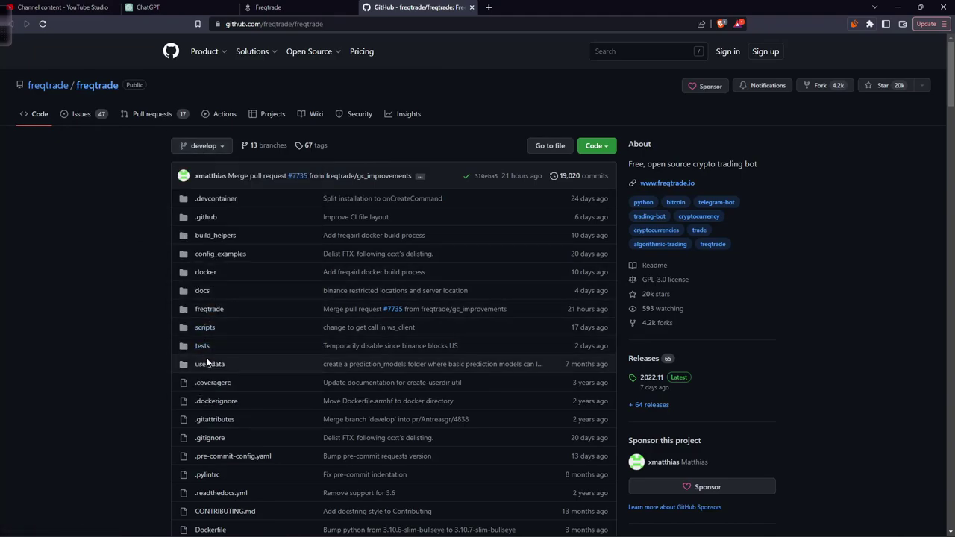
pyautogui.click(209, 309)
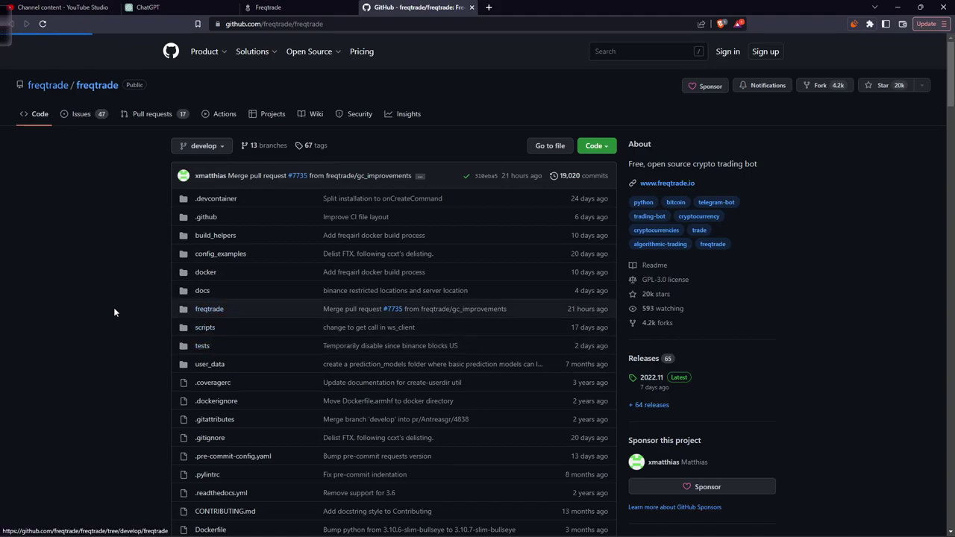
pyautogui.scroll(-3, 114, 312)
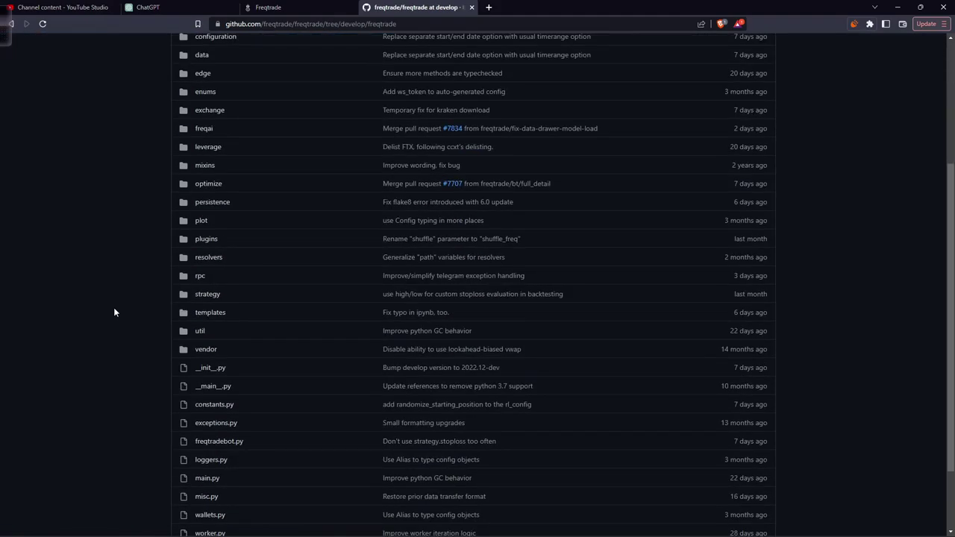
pyautogui.click(203, 129)
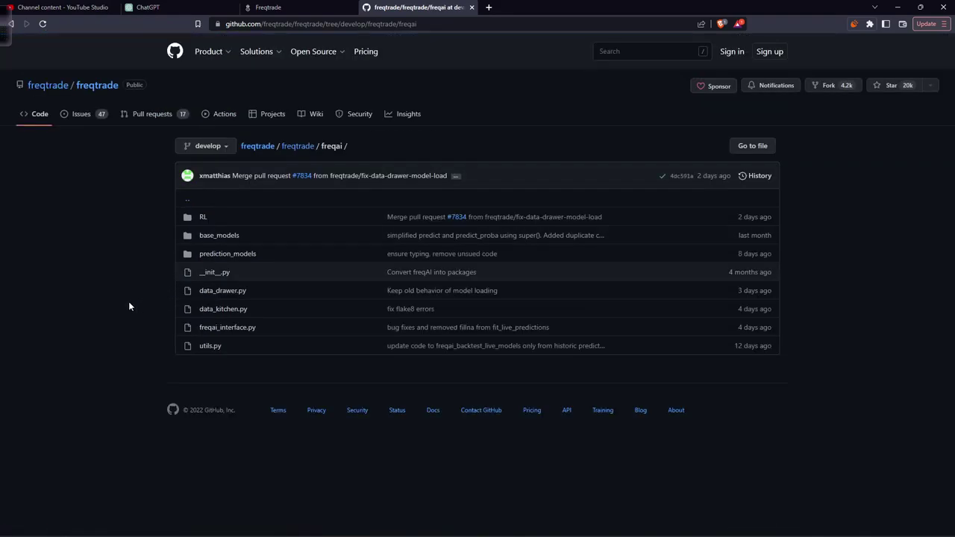
pyautogui.click(203, 218)
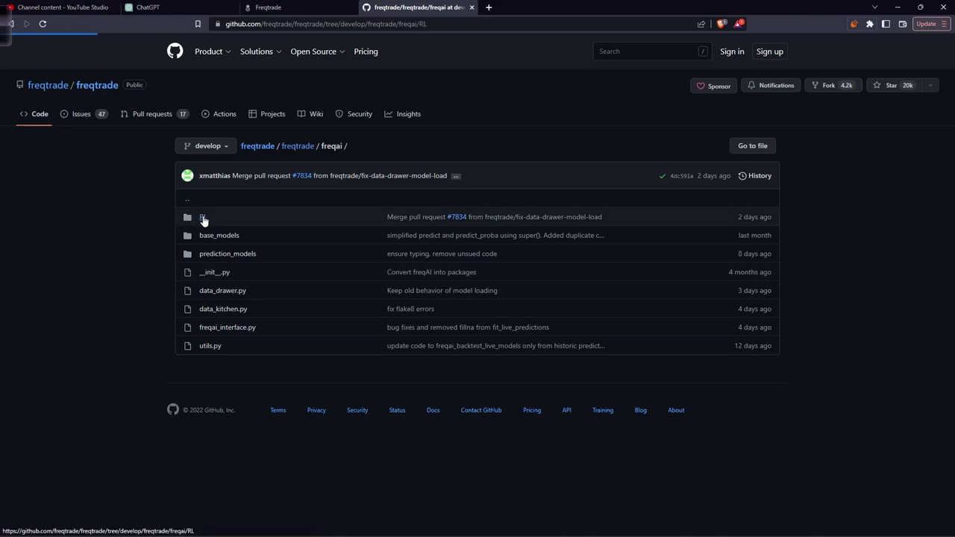
# Step: Open BaseReinforcementLearningModel.py, inspect its pandas, torch and stable_baselines3 imports, then return to ChatGPT
pyautogui.click(242, 274)
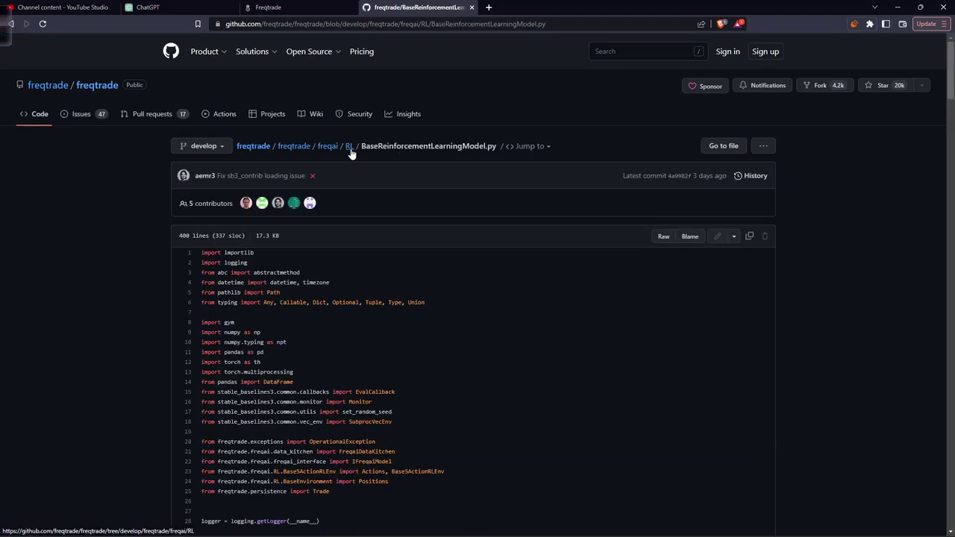
pyautogui.moveTo(299, 371); pyautogui.dragTo(261, 365)
pyautogui.click(260, 366)
pyautogui.moveTo(215, 412); pyautogui.dragTo(309, 412)
pyautogui.click(309, 412)
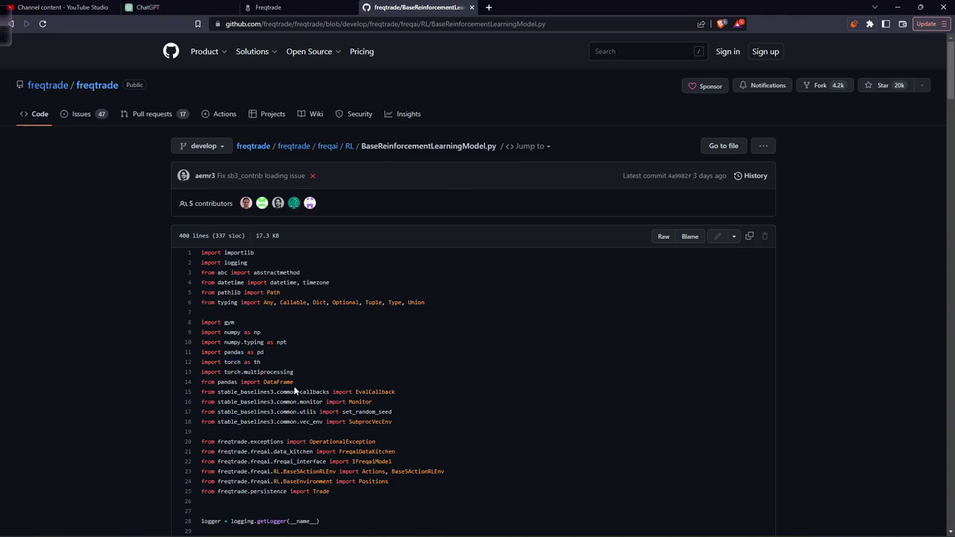
pyautogui.click(280, 8)
pyautogui.click(217, 5)
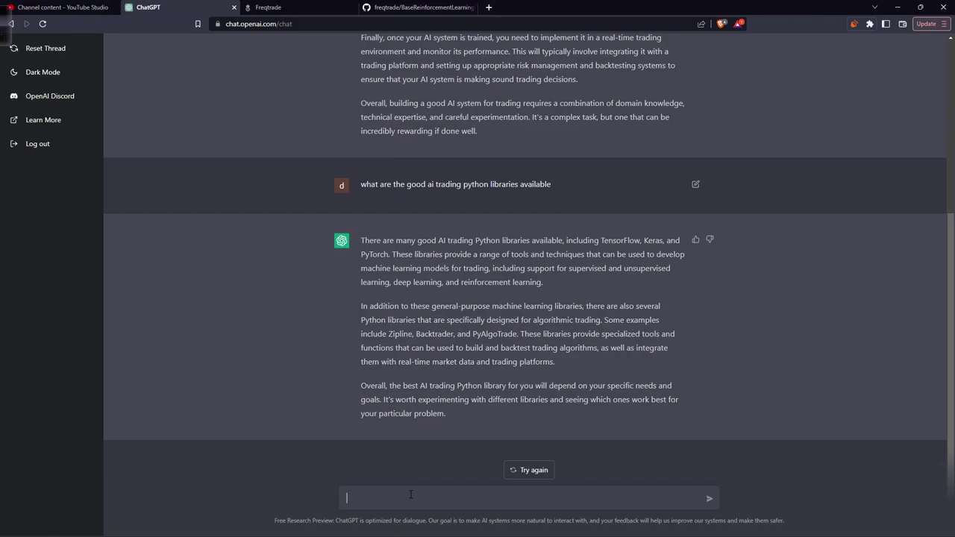
# Step: Ask ChatGPT whether freqai is a good Python library for real-time AI trading
pyautogui.write('what do you think about freqai though, is it good python library for real-time ai trading algorithm dev')
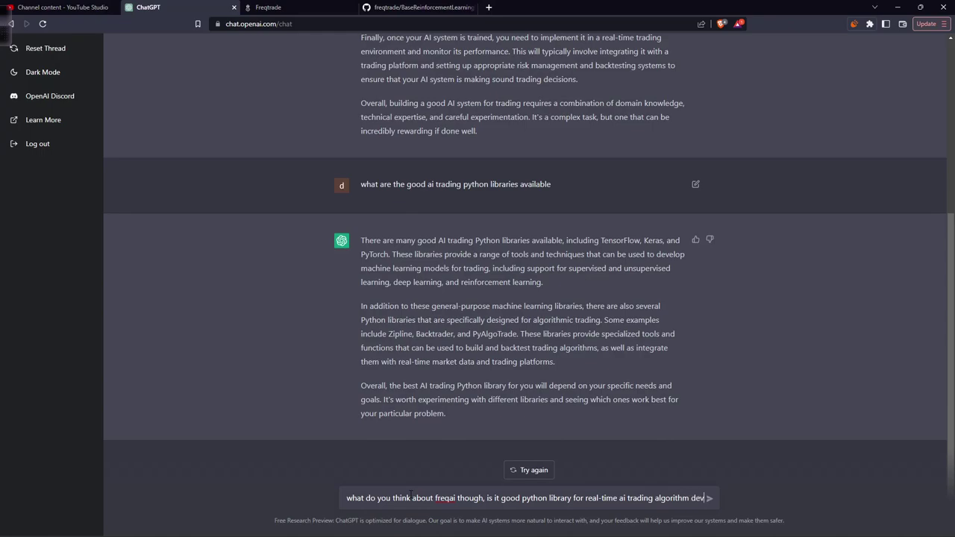
pyautogui.write('elopment')
pyautogui.press('Return')
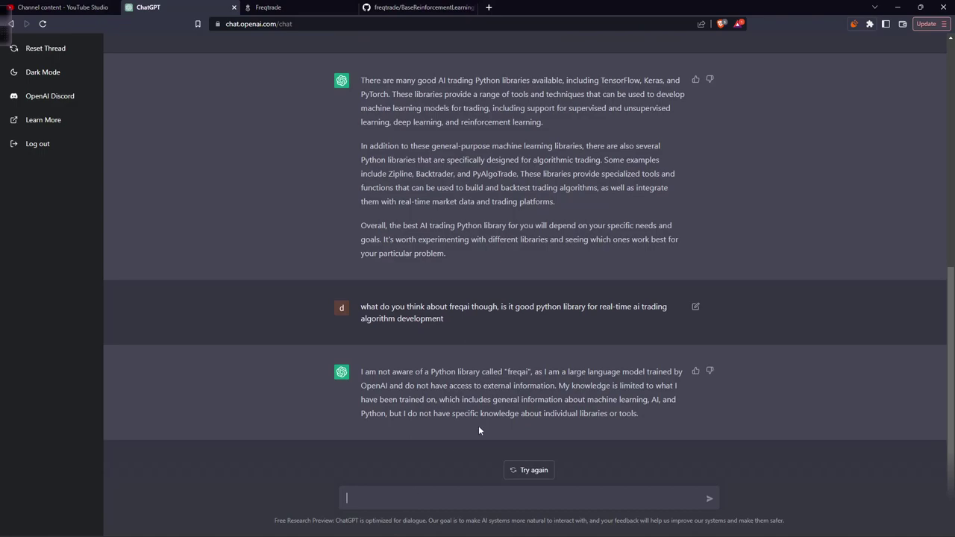
# Step: Highlight the reply's freqai mention, then ask 'are you aware of freqtrade library'
pyautogui.moveTo(361, 374); pyautogui.dragTo(539, 385)
pyautogui.doubleClick(523, 373)
pyautogui.click(470, 490)
pyautogui.write('are you aware of')
pyautogui.write('qtrade library')
pyautogui.press('Return')
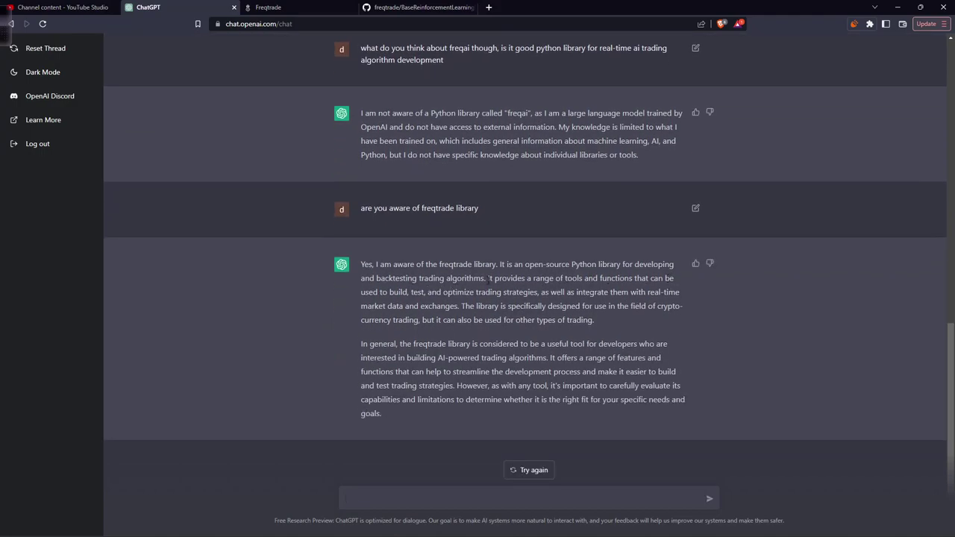
# Step: Highlight the crypto-currency trading line and the full paragraph of the freqtrade reply
pyautogui.moveTo(660, 305); pyautogui.dragTo(420, 322)
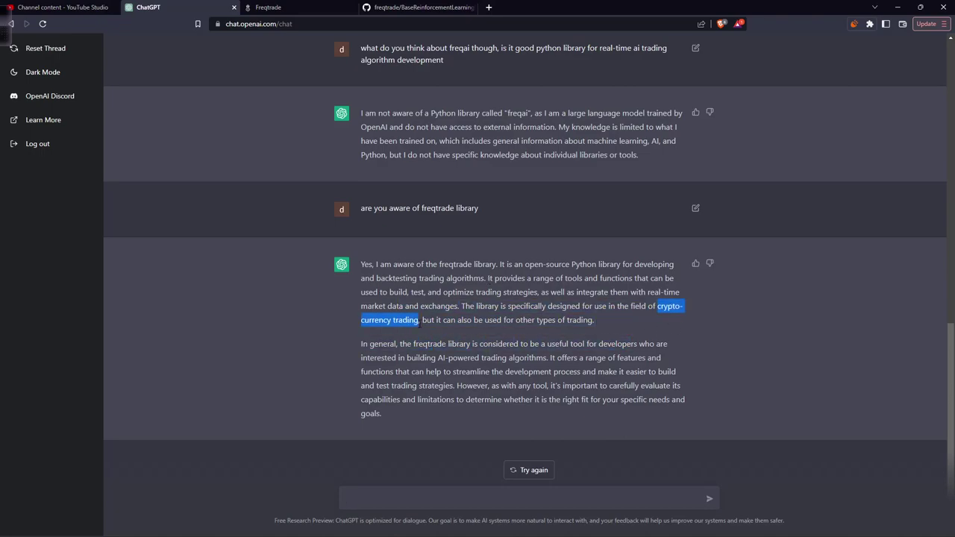
pyautogui.click(420, 321)
pyautogui.tripleClick(456, 400)
pyautogui.click(417, 502)
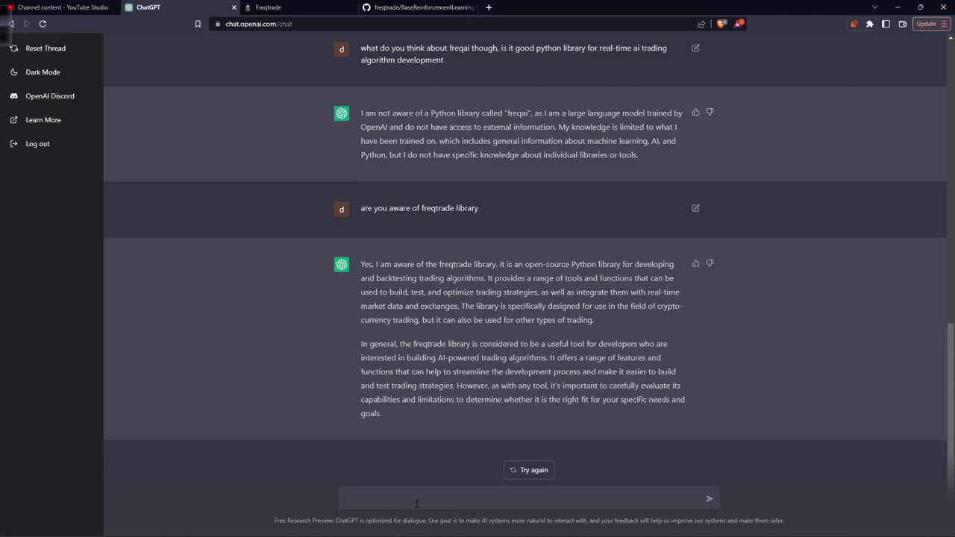
# Step: Request 'a python script for predicting btc price using xgboost' from ChatGPT
pyautogui.write('write an')
pyautogui.press('BackSpace')
pyautogui.press('BackSpace')
pyautogui.press('BackSpace')
pyautogui.write('a python script for predicting btc price using xgboost')
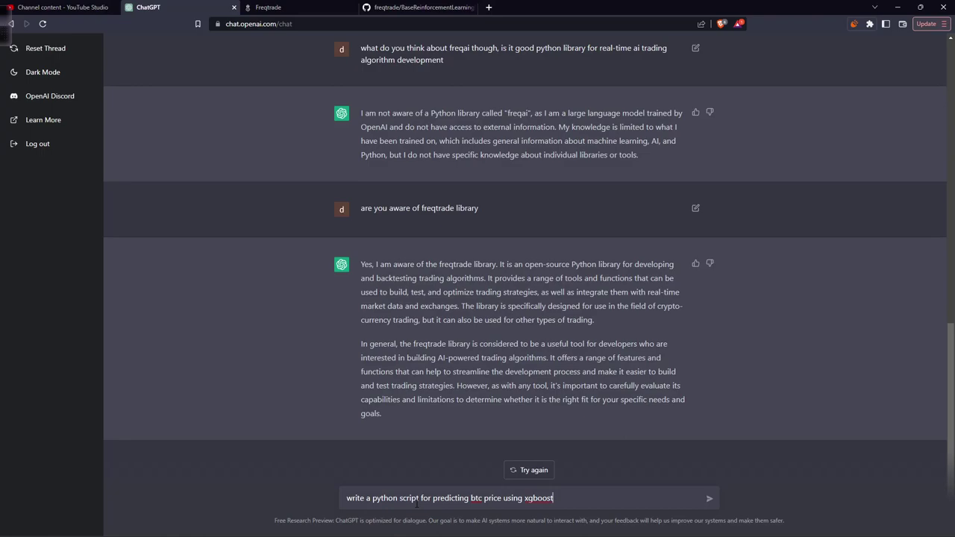
pyautogui.press('Return')
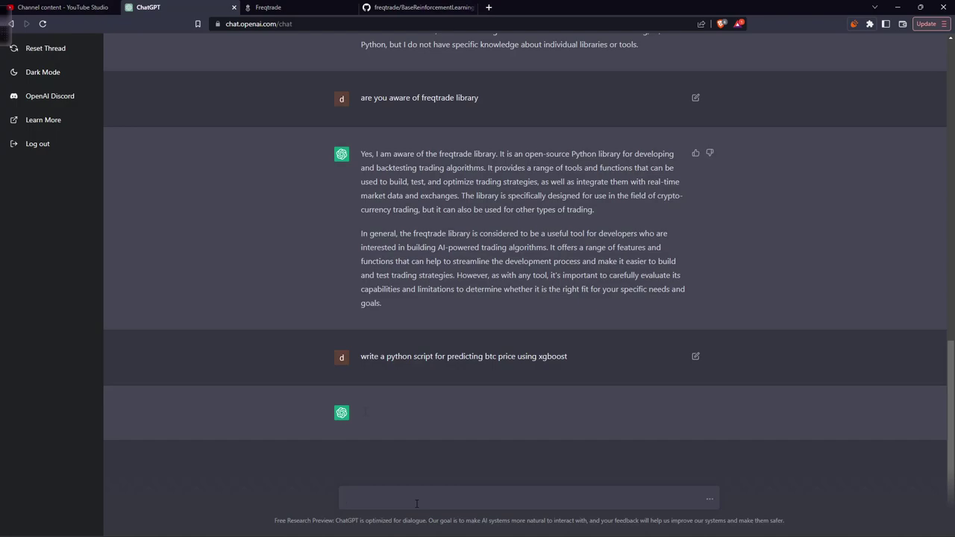
# Step: Check freqtrade's freqai RL folder on GitHub, then return to ChatGPT
pyautogui.click(418, 7)
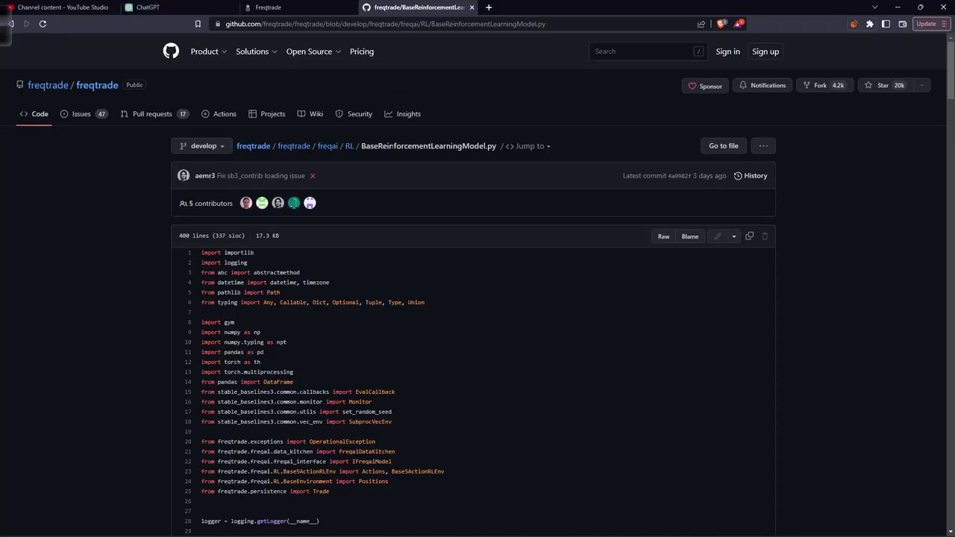
pyautogui.click(348, 147)
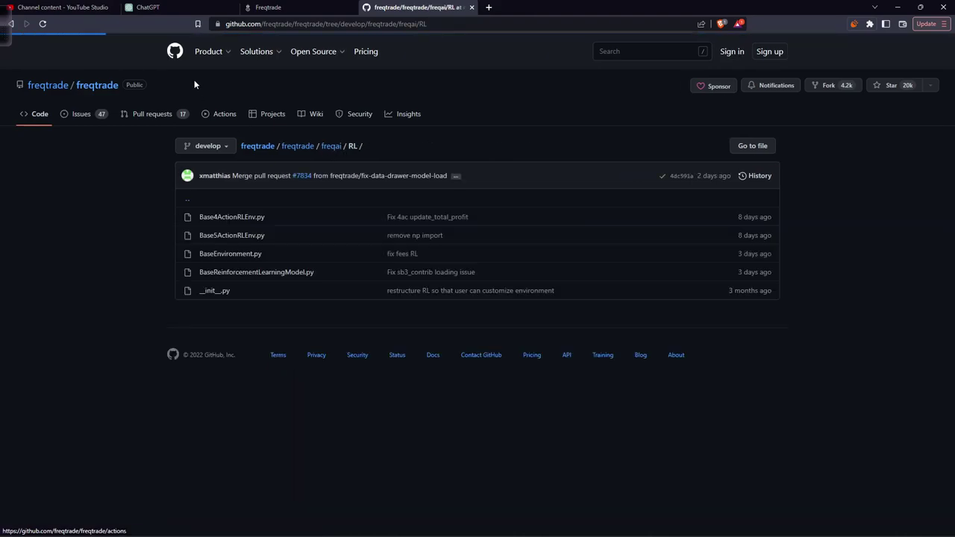
pyautogui.click(149, 6)
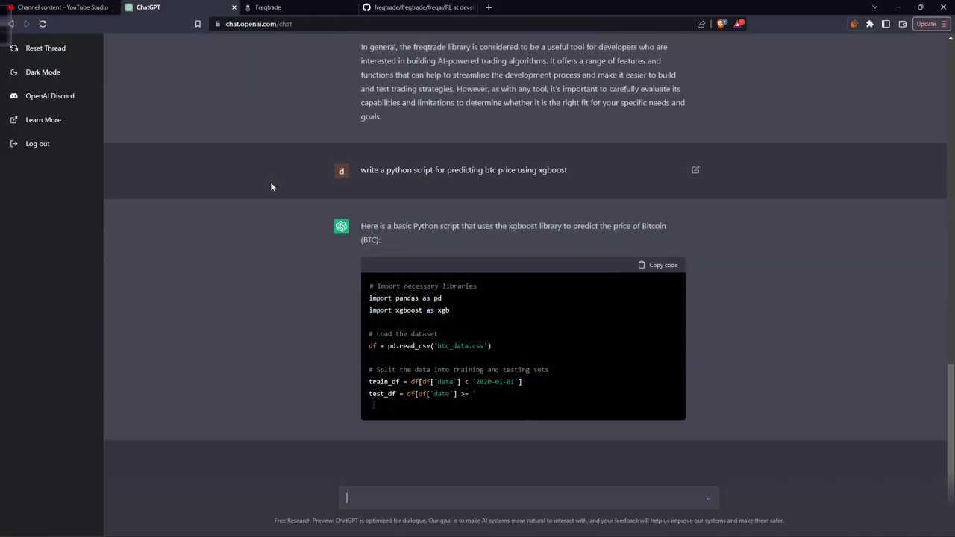
# Step: Highlight the xgboost script's training data, model creation and model.predict(X_test) lines
pyautogui.click(372, 6)
pyautogui.hotkey('ctrl', '2')
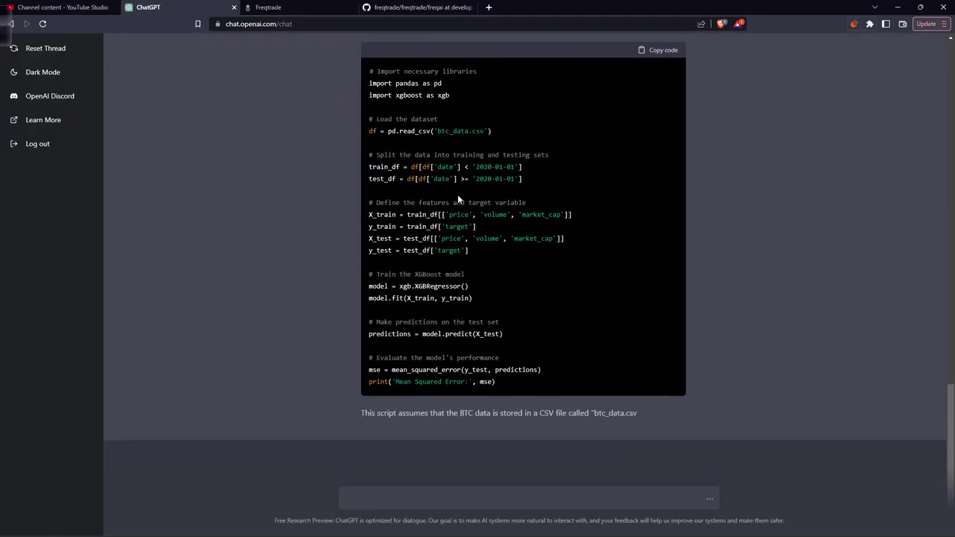
pyautogui.scroll(2, 500, 205)
pyautogui.moveTo(367, 257); pyautogui.dragTo(438, 270)
pyautogui.moveTo(369, 169); pyautogui.dragTo(405, 169)
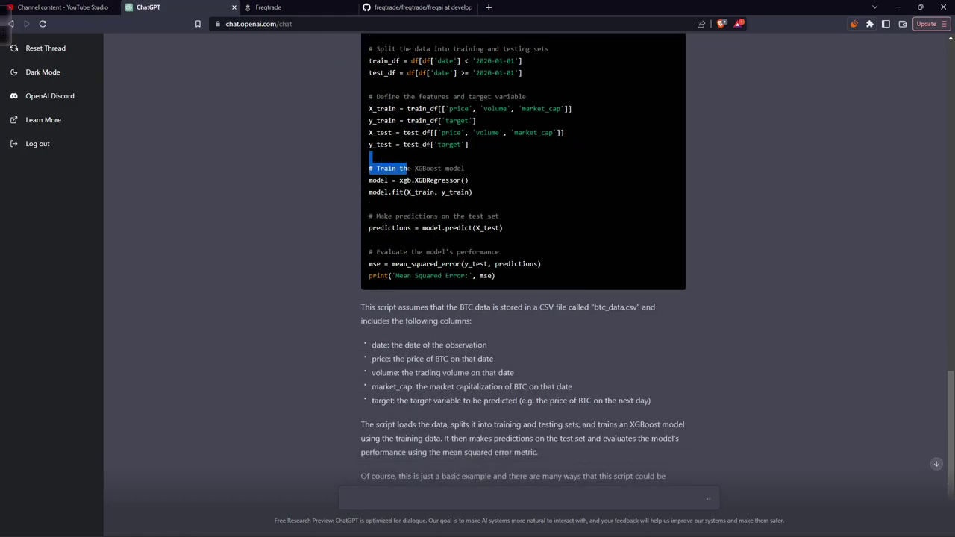
pyautogui.scroll(2, 498, 177)
pyautogui.moveTo(499, 241); pyautogui.dragTo(368, 232)
pyautogui.click(507, 279)
pyautogui.moveTo(508, 279); pyautogui.dragTo(369, 262)
pyautogui.click(436, 296)
pyautogui.moveTo(436, 296); pyautogui.dragTo(336, 277)
pyautogui.click(485, 317)
pyautogui.moveTo(504, 333); pyautogui.dragTo(316, 261)
pyautogui.click(316, 261)
# Step: Highlight the Mean Squared Error print and the explanation paragraph below the code
pyautogui.scroll(-1, 487, 243)
pyautogui.moveTo(488, 244); pyautogui.dragTo(373, 45)
pyautogui.click(476, 261)
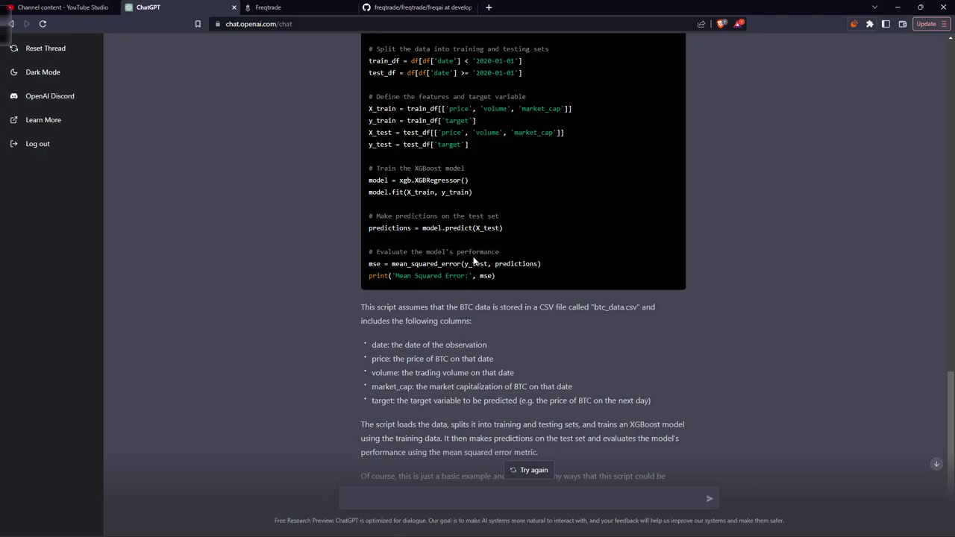
pyautogui.moveTo(396, 276); pyautogui.dragTo(534, 278)
pyautogui.click(486, 294)
pyautogui.scroll(-3, 485, 294)
pyautogui.moveTo(351, 188); pyautogui.dragTo(679, 306)
pyautogui.click(649, 236)
# Step: Highlight the csv file mention and the target column description in the expected columns
pyautogui.moveTo(655, 189); pyautogui.dragTo(625, 189)
pyautogui.click(618, 237)
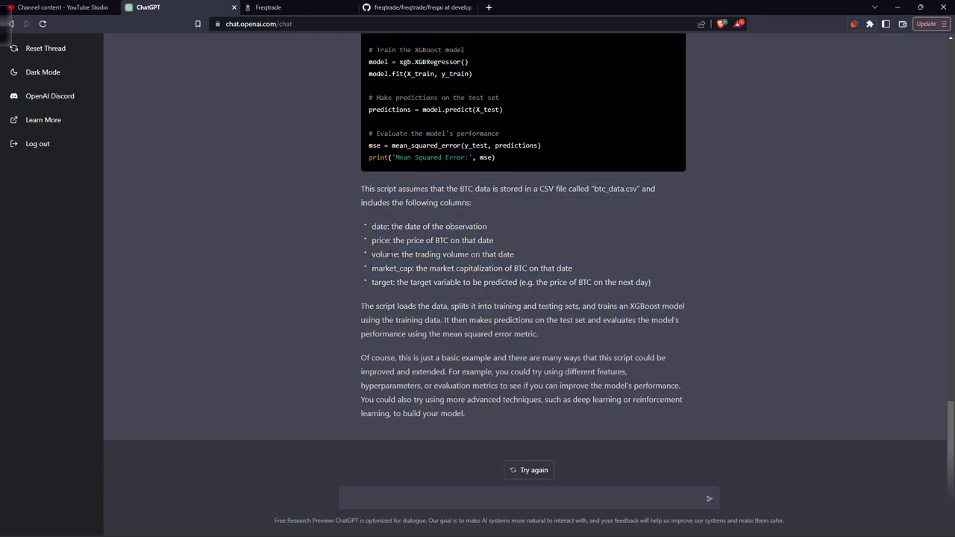
pyautogui.doubleClick(383, 283)
pyautogui.click(601, 285)
pyautogui.moveTo(647, 282); pyautogui.dragTo(437, 305)
pyautogui.click(399, 283)
pyautogui.moveTo(660, 284); pyautogui.dragTo(383, 286)
pyautogui.click(380, 303)
# Step: Open XGBoostRegressor.py from freqtrade's prediction_models folder on GitHub
pyautogui.click(418, 7)
pyautogui.click(230, 256)
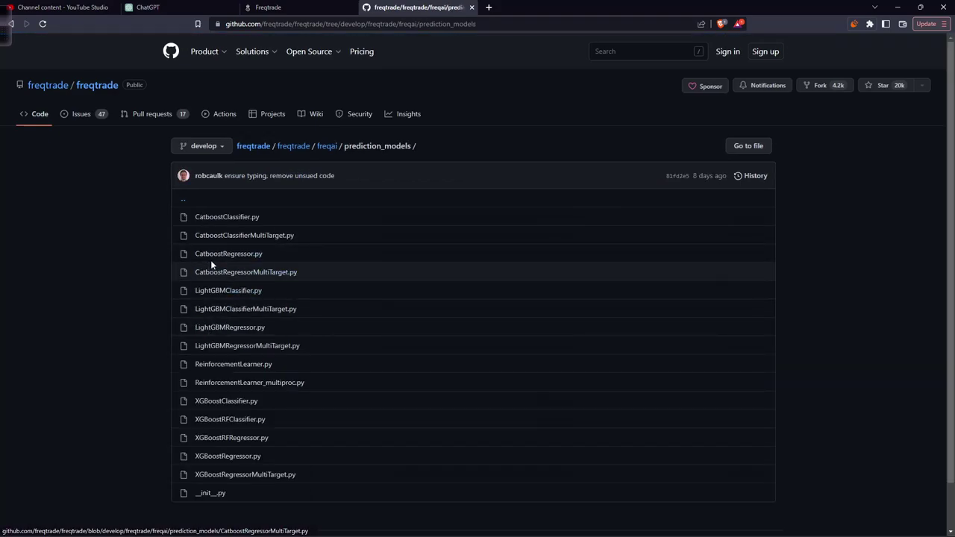
pyautogui.moveTo(218, 403); pyautogui.dragTo(112, 446)
pyautogui.click(226, 457)
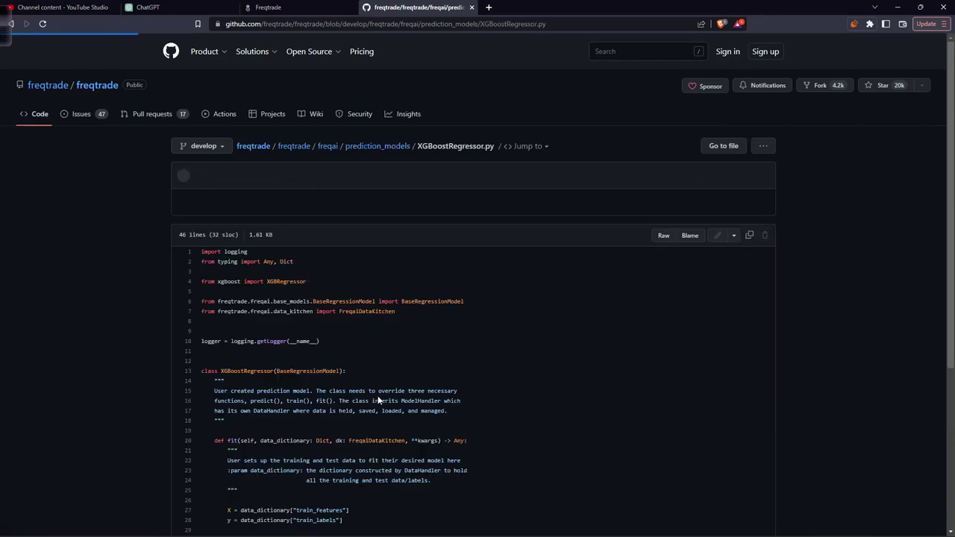
# Step: Highlight the train_features, train_labels and eval_set lines in XGBoostRegressor.py
pyautogui.scroll(-3, 378, 401)
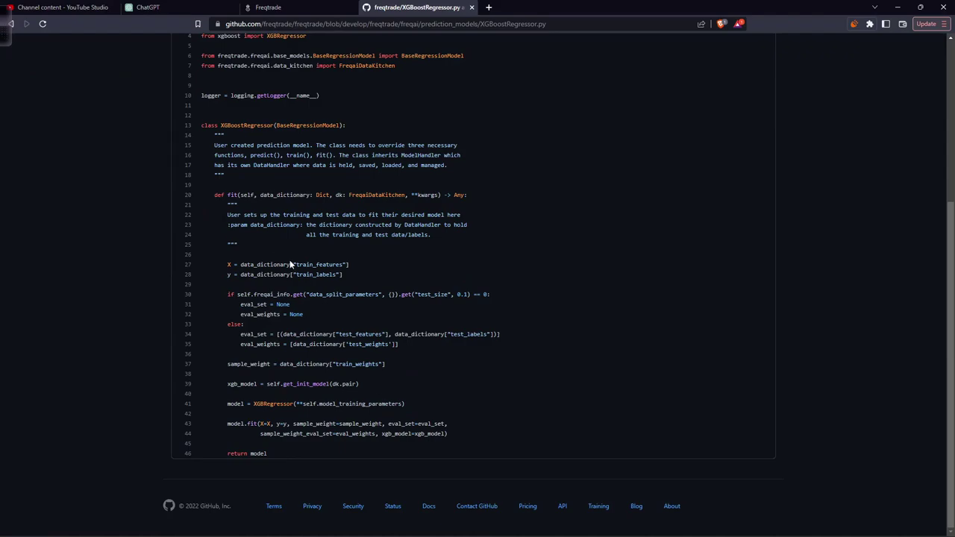
pyautogui.tripleClick(288, 264)
pyautogui.click(267, 274)
pyautogui.moveTo(273, 265); pyautogui.dragTo(349, 265)
pyautogui.moveTo(216, 275); pyautogui.dragTo(386, 275)
pyautogui.click(397, 335)
pyautogui.moveTo(202, 335); pyautogui.dragTo(240, 334)
pyautogui.click(388, 389)
# Step: Highlight BaseRegressionModel in the class definition and its base_models import path
pyautogui.scroll(2, 380, 364)
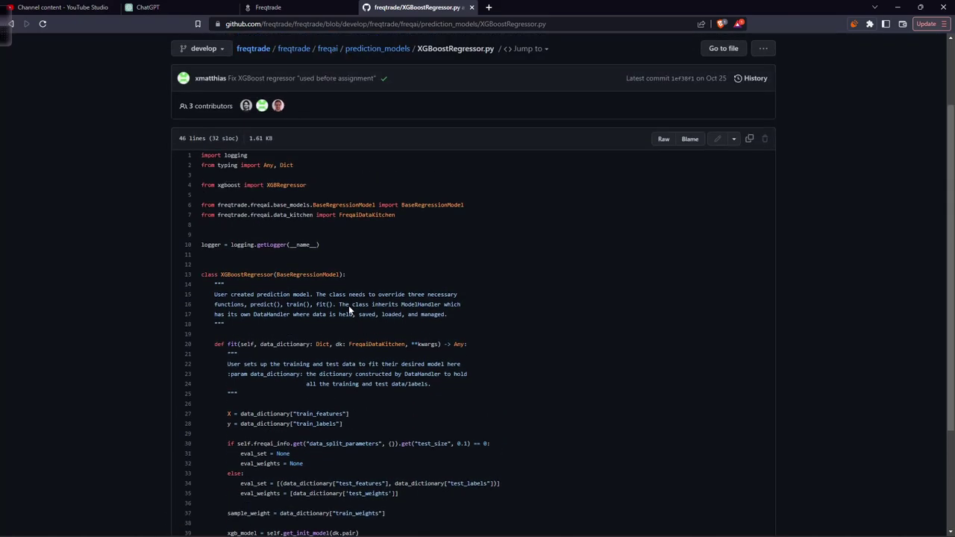
pyautogui.doubleClick(292, 275)
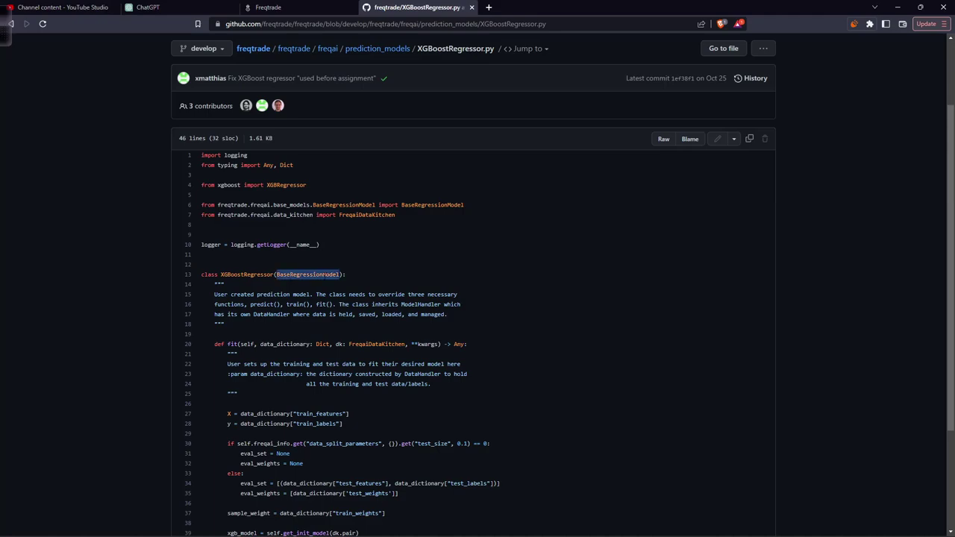
pyautogui.click(342, 239)
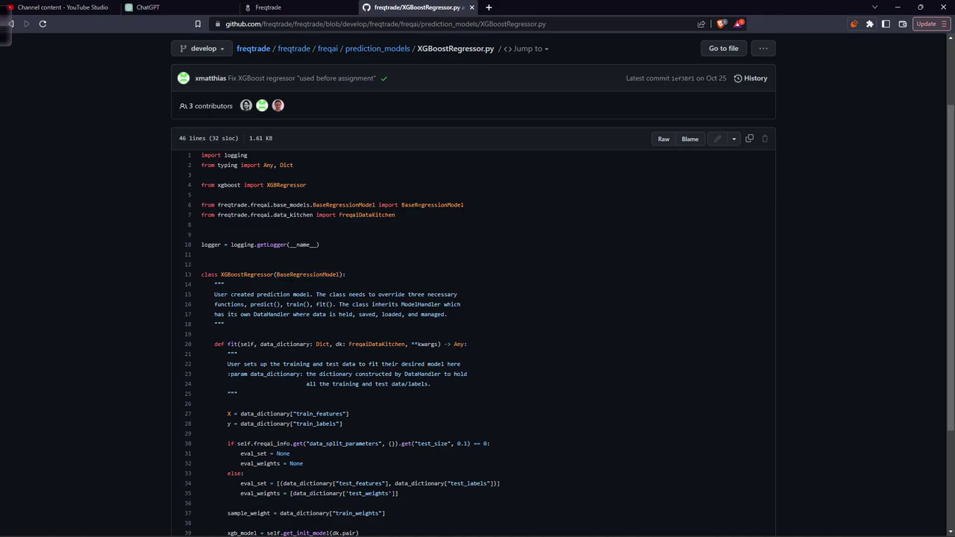
pyautogui.doubleClick(432, 204)
pyautogui.click(319, 273)
pyautogui.doubleClick(319, 274)
pyautogui.click(364, 268)
pyautogui.moveTo(312, 205); pyautogui.dragTo(270, 205)
pyautogui.click(360, 235)
# Step: Go back to the prediction_models folder, then return to the ChatGPT conversation
pyautogui.click(398, 53)
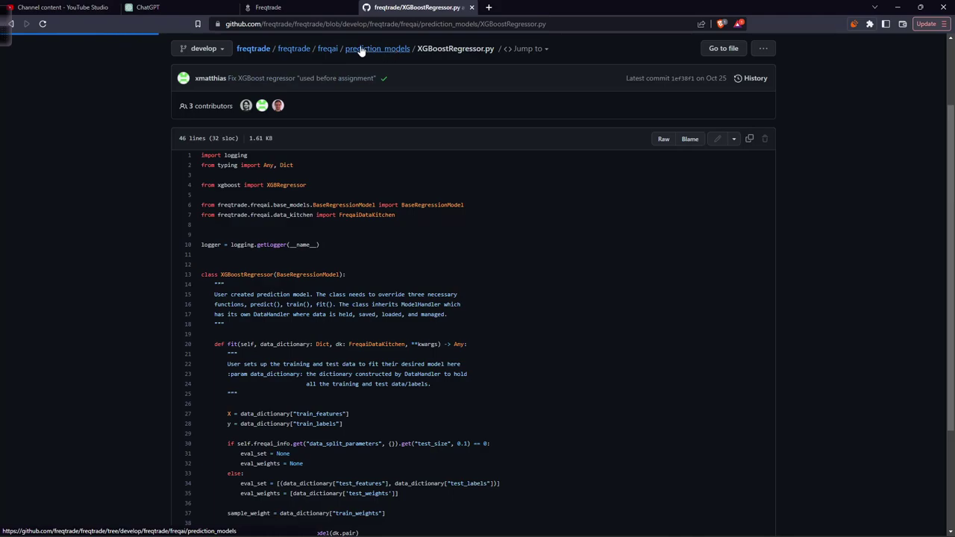
pyautogui.click(257, 8)
pyautogui.click(189, 7)
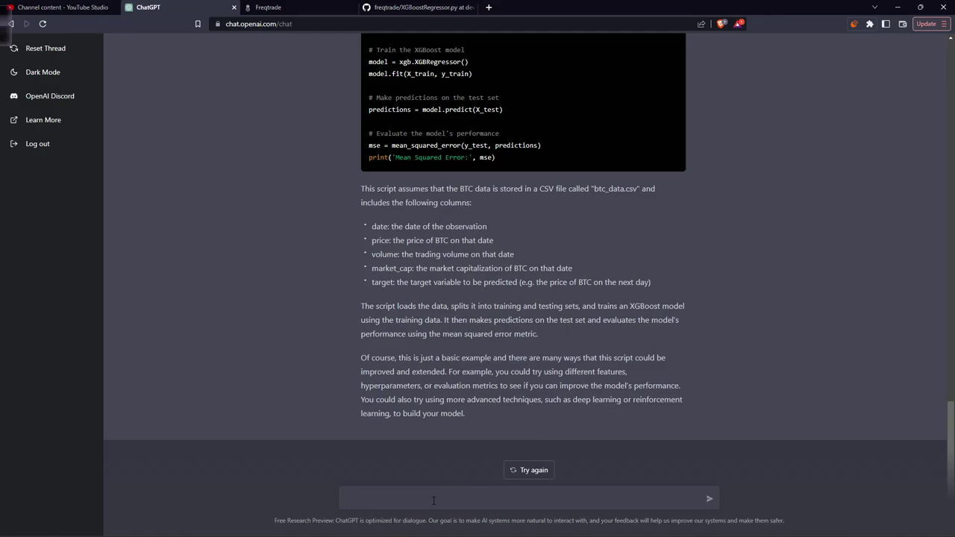
# Step: Highlight the list of five expected data columns in the previous reply
pyautogui.moveTo(370, 224); pyautogui.dragTo(690, 285)
pyautogui.click(670, 292)
pyautogui.moveTo(593, 268); pyautogui.dragTo(367, 226)
pyautogui.click(403, 469)
# Step: Ask 'what feature engineering would you do for btc price and volume'
pyautogui.write('how')
pyautogui.press('BackSpace')
pyautogui.press('BackSpace')
pyautogui.press('BackSpace')
pyautogui.write('what feature engineering would you do for btc price and volum')
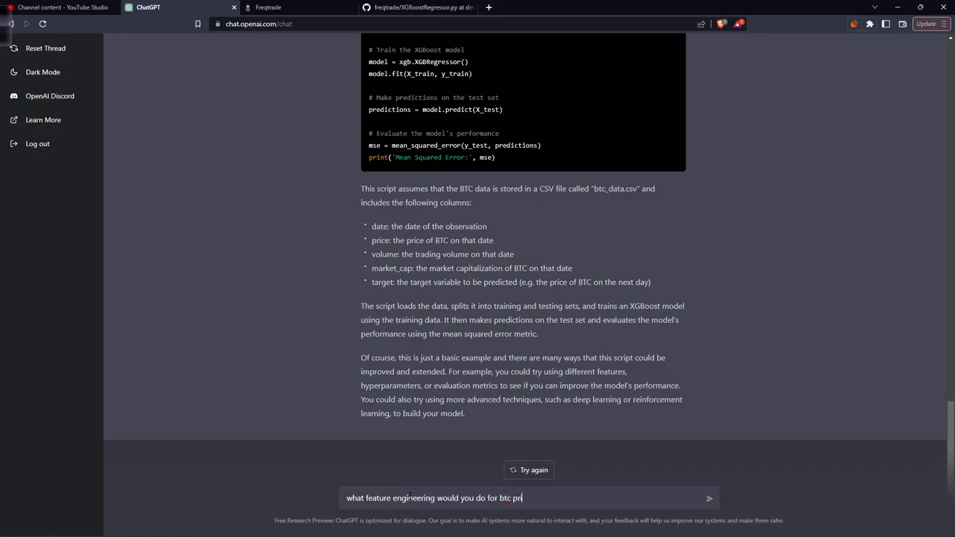
pyautogui.write('e')
pyautogui.press('Return')
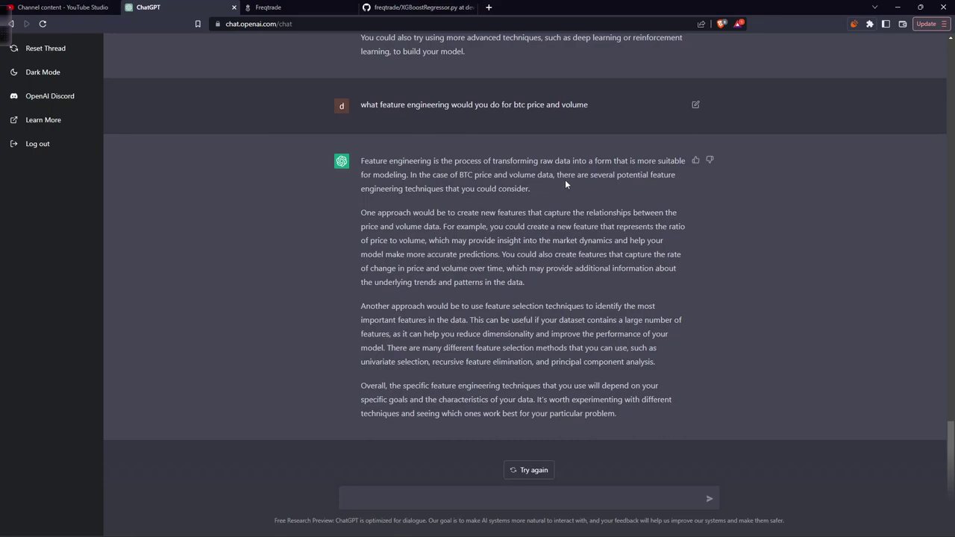
pyautogui.moveTo(361, 161); pyautogui.dragTo(531, 188)
pyautogui.click(536, 189)
pyautogui.tripleClick(536, 189)
pyautogui.click(490, 262)
pyautogui.moveTo(377, 214); pyautogui.dragTo(496, 214)
pyautogui.click(496, 221)
pyautogui.moveTo(362, 227); pyautogui.dragTo(579, 227)
pyautogui.click(436, 226)
pyautogui.click(549, 241)
pyautogui.moveTo(361, 160); pyautogui.dragTo(401, 241)
pyautogui.tripleClick(412, 243)
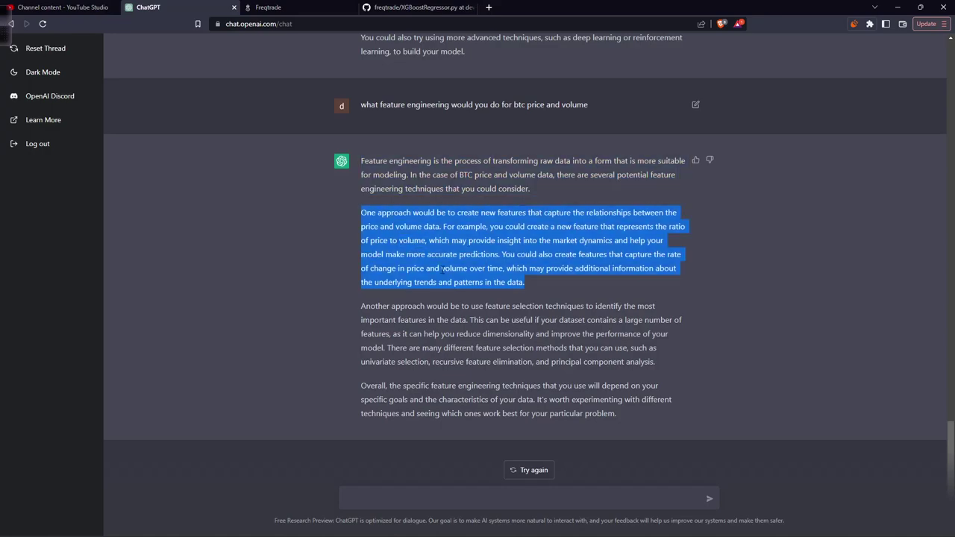
pyautogui.moveTo(429, 241); pyautogui.dragTo(510, 286)
pyautogui.click(532, 286)
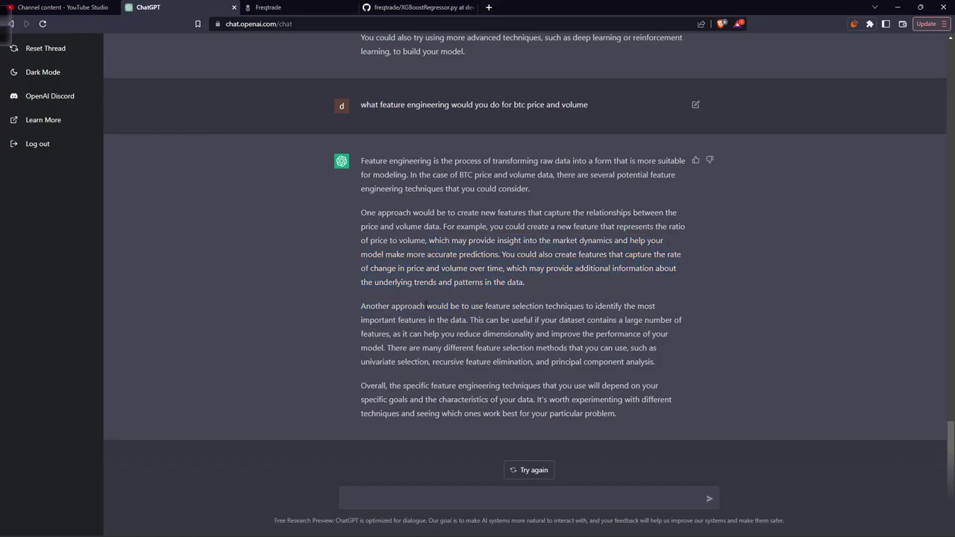
pyautogui.moveTo(350, 314); pyautogui.dragTo(519, 311)
pyautogui.click(519, 311)
pyautogui.moveTo(355, 160); pyautogui.dragTo(674, 347)
pyautogui.click(483, 328)
pyautogui.moveTo(620, 415); pyautogui.dragTo(482, 333)
pyautogui.click(402, 319)
pyautogui.moveTo(363, 213); pyautogui.dragTo(489, 255)
pyautogui.click(510, 282)
pyautogui.moveTo(362, 213)
pyautogui.mouseDown()
pyautogui.moveTo(533, 302)
pyautogui.moveTo(363, 223)
pyautogui.mouseUp()
pyautogui.click(535, 285)
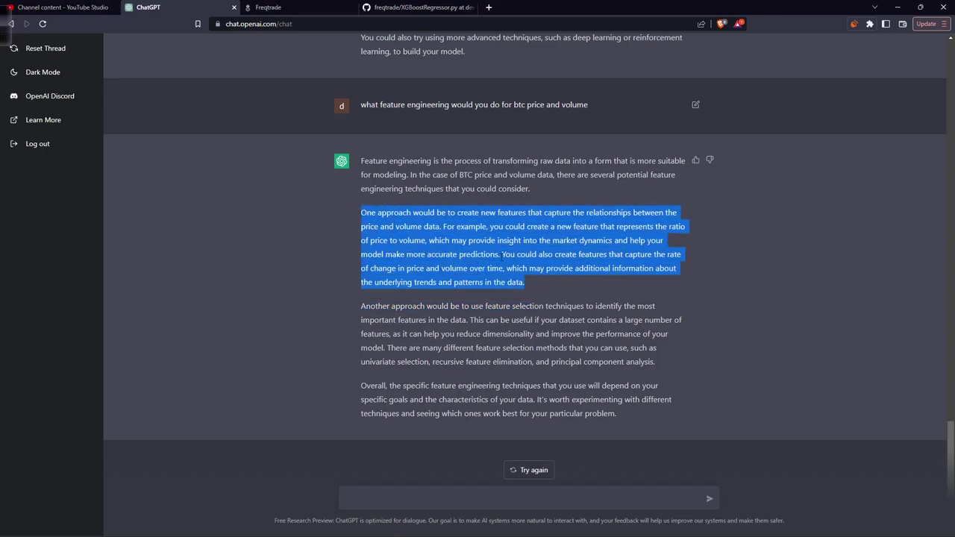
pyautogui.click(505, 255)
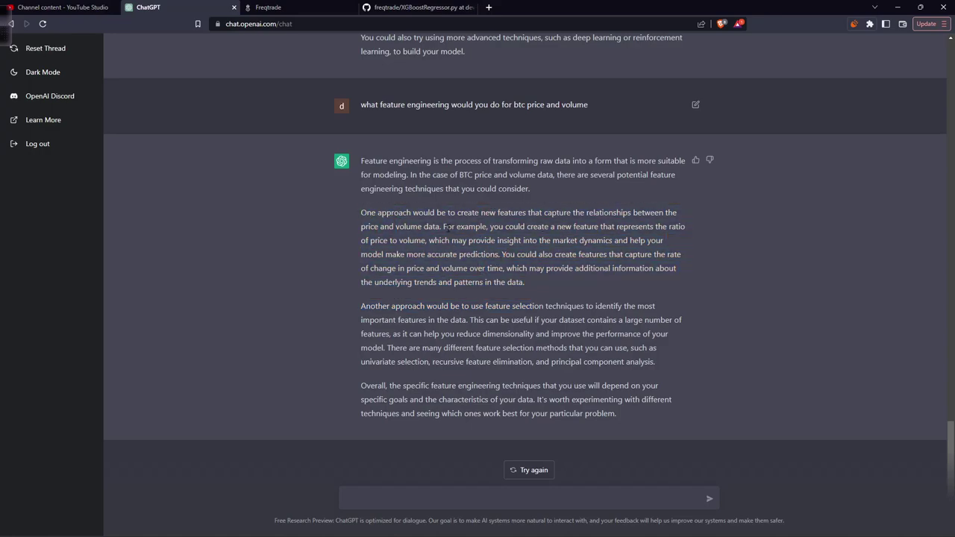
pyautogui.moveTo(444, 226); pyautogui.dragTo(500, 254)
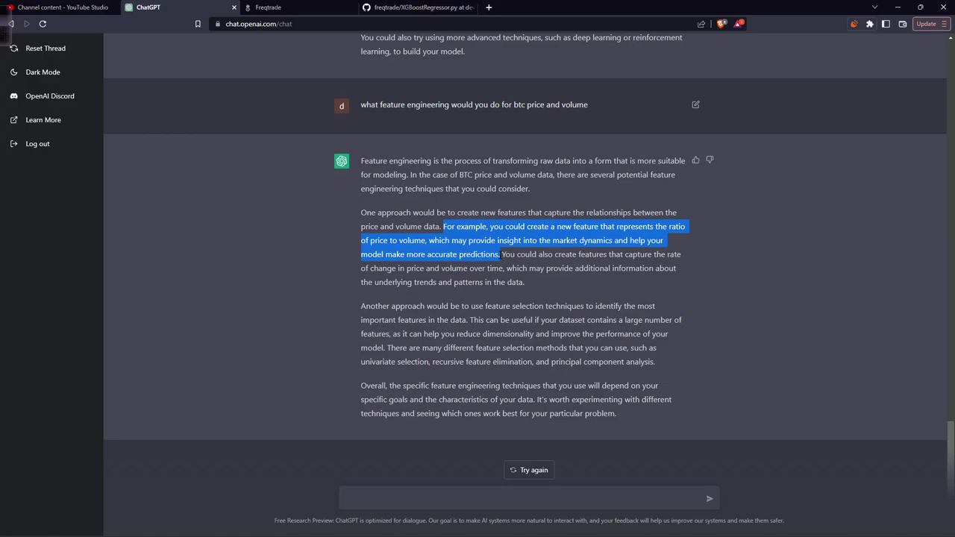
pyautogui.click(581, 227)
pyautogui.moveTo(624, 227); pyautogui.dragTo(687, 227)
pyautogui.click(618, 238)
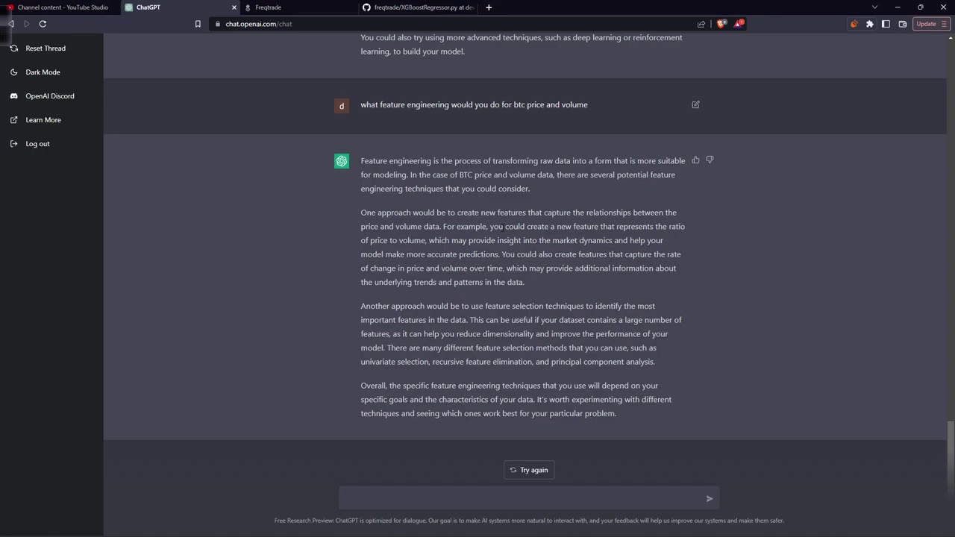
pyautogui.moveTo(491, 227); pyautogui.dragTo(684, 227)
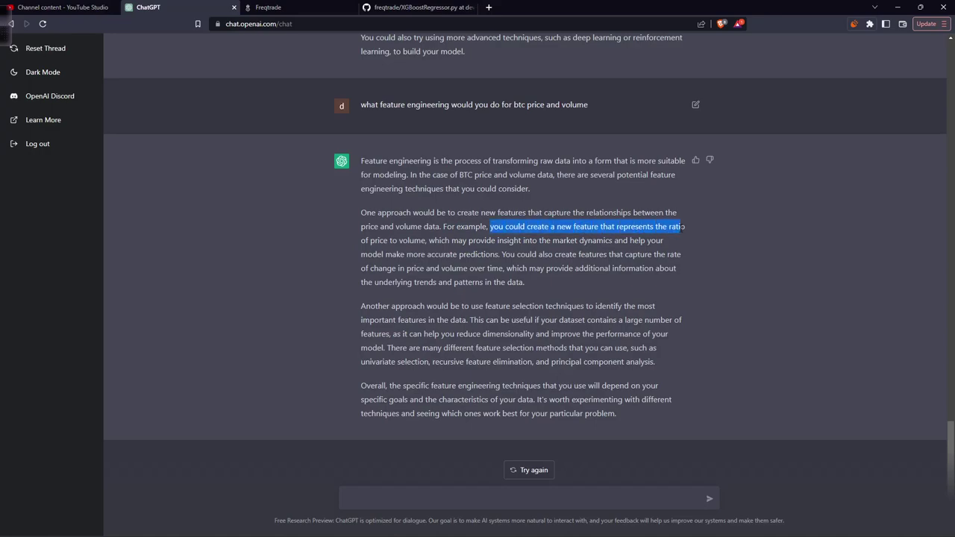
pyautogui.click(654, 237)
pyautogui.moveTo(617, 227); pyautogui.dragTo(427, 241)
pyautogui.hotkey('ctrl', 'c')
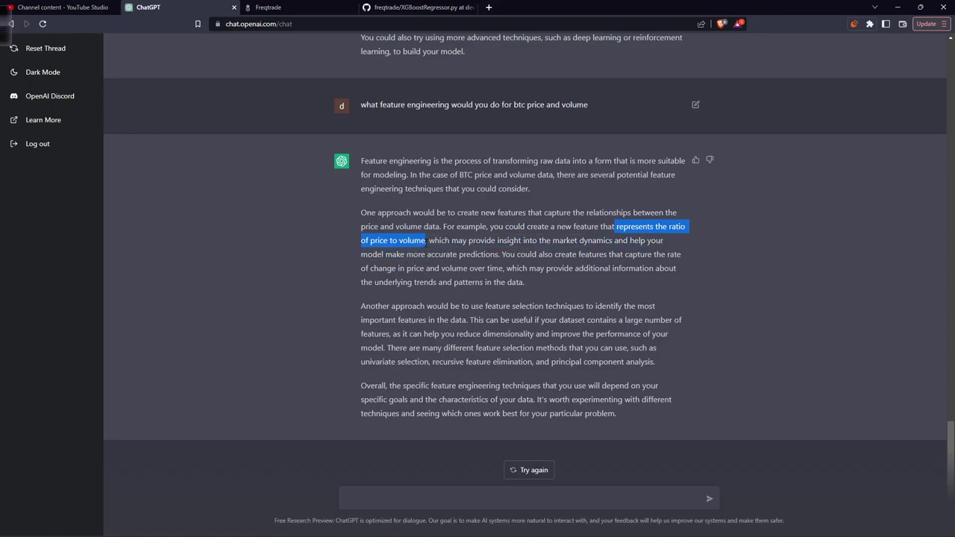
pyautogui.click(414, 500)
# Step: Request a Python script for the copied price-to-volume phrase for BTC
pyautogui.write('write a python script for')
pyautogui.hotkey('ctrl', 'v')
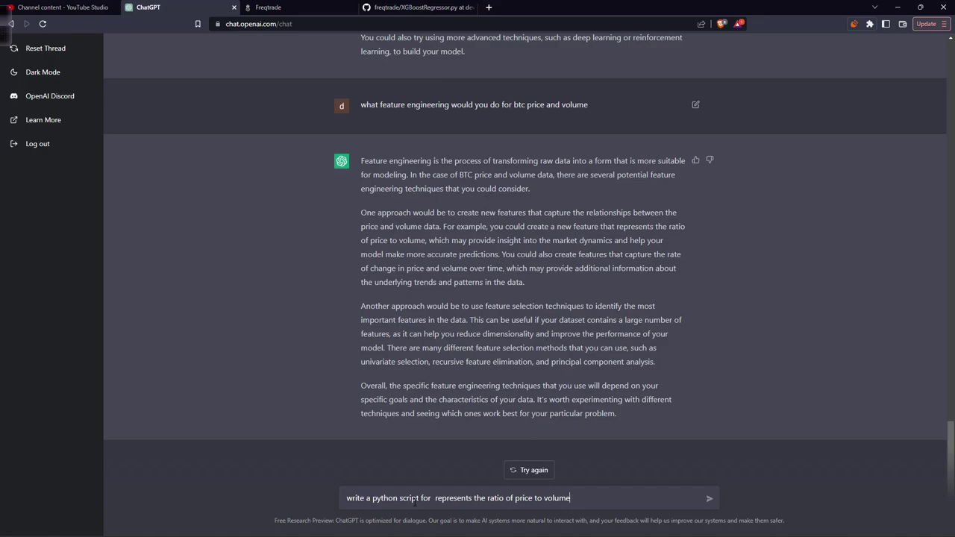
pyautogui.write('for btc')
pyautogui.press('Return')
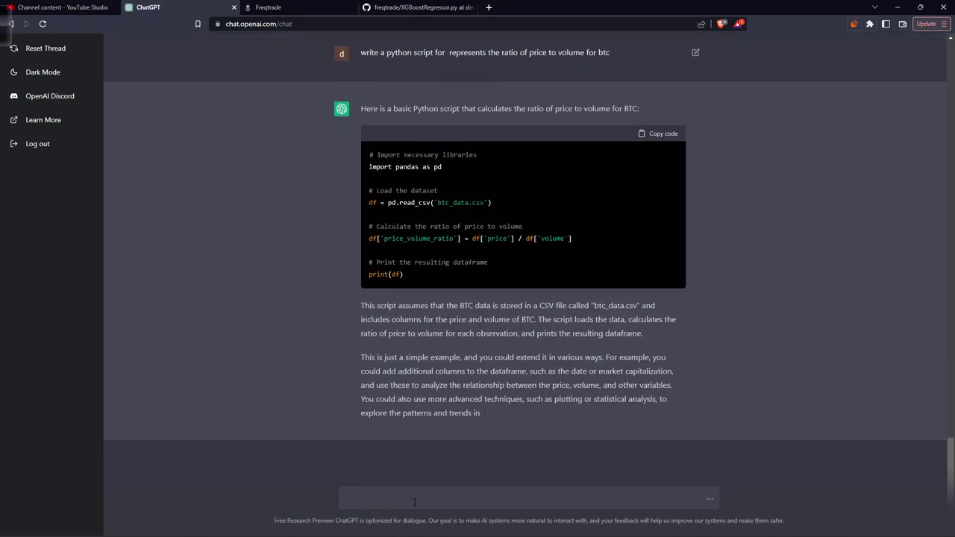
# Step: Review the returned pandas code and draft a prompt about open, high, close and low
pyautogui.moveTo(589, 241); pyautogui.dragTo(373, 202)
pyautogui.click(487, 426)
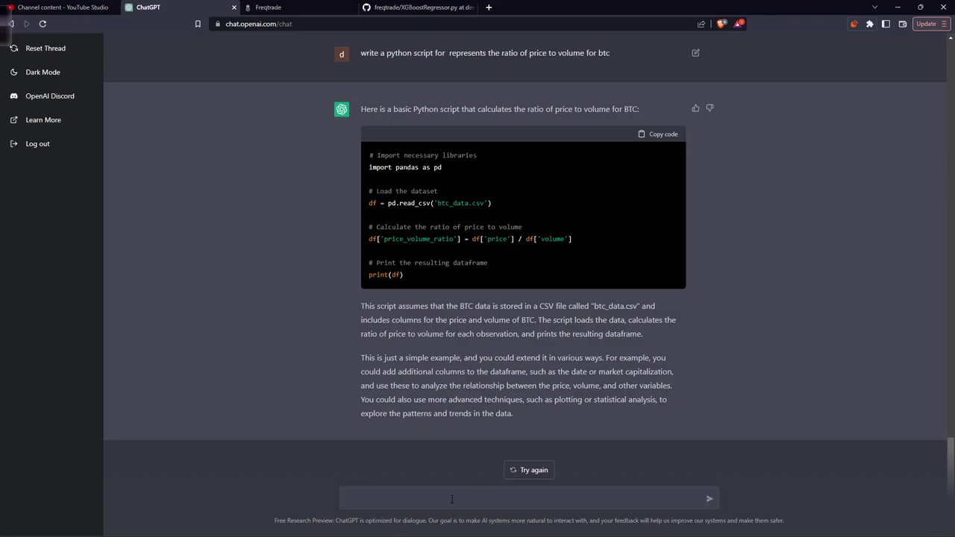
pyautogui.write('write a python scri')
pyautogui.write('pt for')
pyautogui.write(' open')
pyautogui.write(', high and')
pyautogui.write(' close')
pyautogui.write(', low')
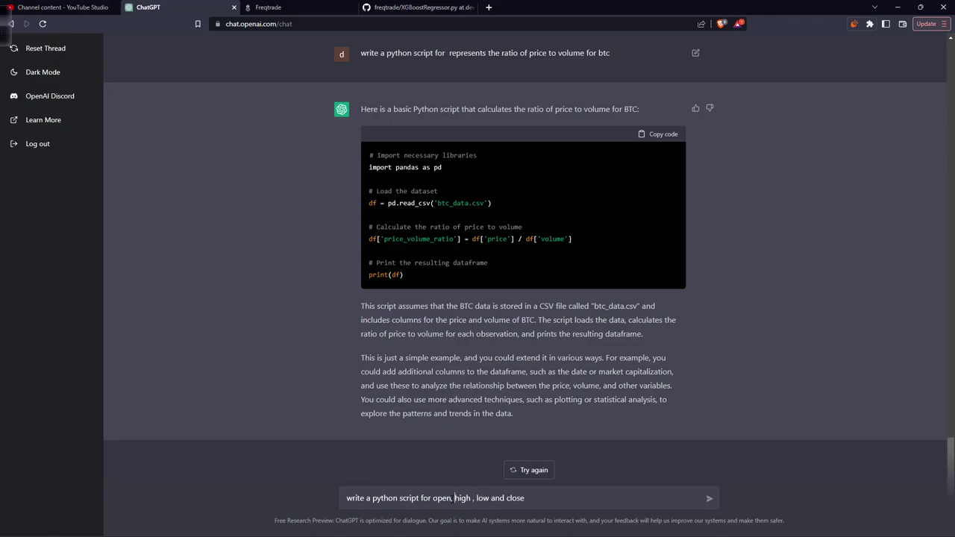
# Step: Send a prompt for a script relating BTC high, low and close to volume to predict the next price
pyautogui.moveTo(454, 498); pyautogui.dragTo(433, 498)
pyautogui.press('BackSpace')
pyautogui.write('of btc asset ')
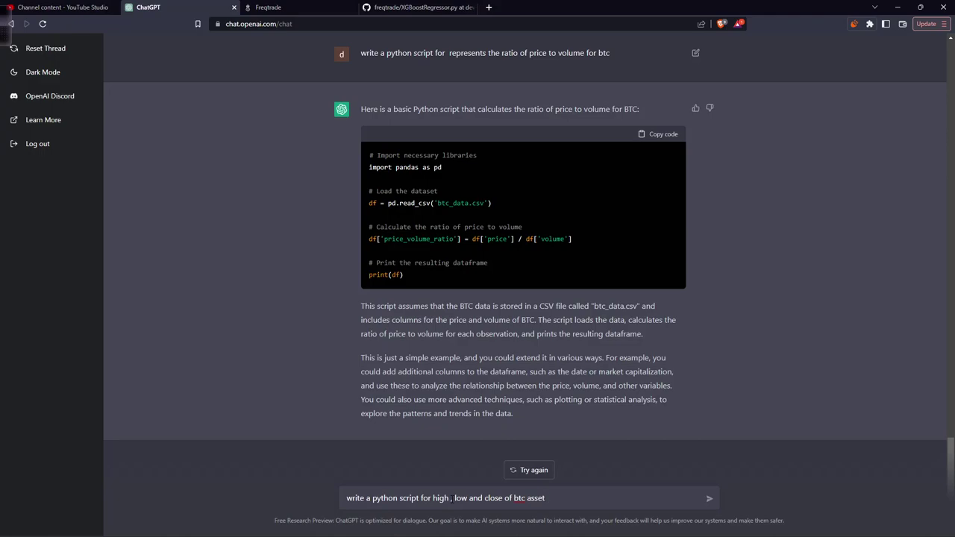
pyautogui.write('and find some relationship with volum')
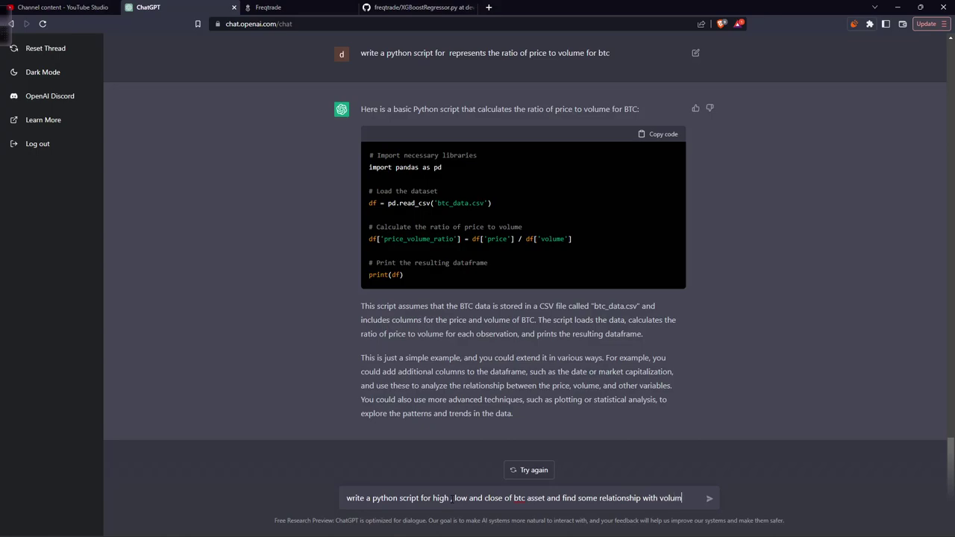
pyautogui.write('e for the next pr')
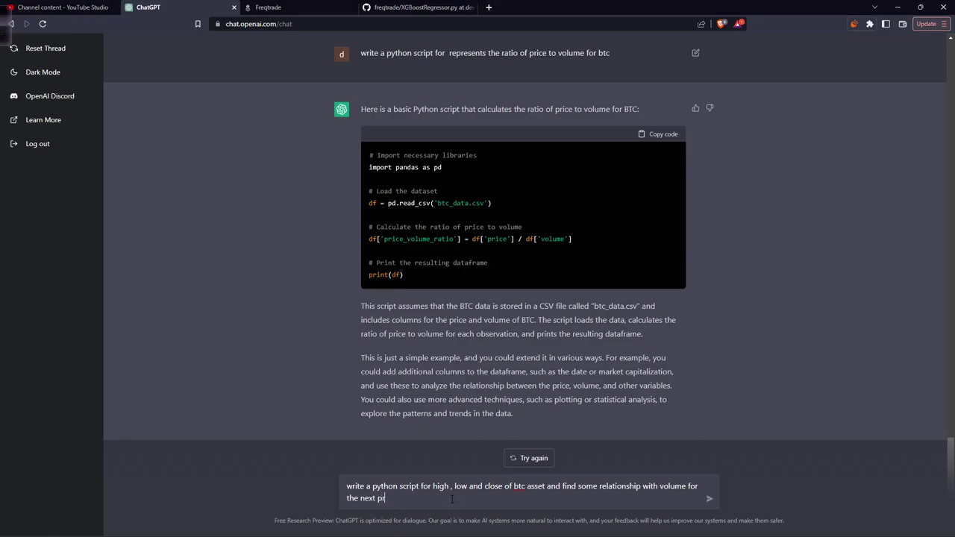
pyautogui.press('BackSpace')
pyautogui.press('BackSpace')
pyautogui.press('BackSpace')
pyautogui.press('BackSpace')
pyautogui.press('BackSpace')
pyautogui.press('BackSpace')
pyautogui.press('BackSpace')
pyautogui.press('BackSpace')
pyautogui.press('BackSpace')
pyautogui.press('BackSpace')
pyautogui.press('BackSpace')
pyautogui.write('what would be the next price of btc')
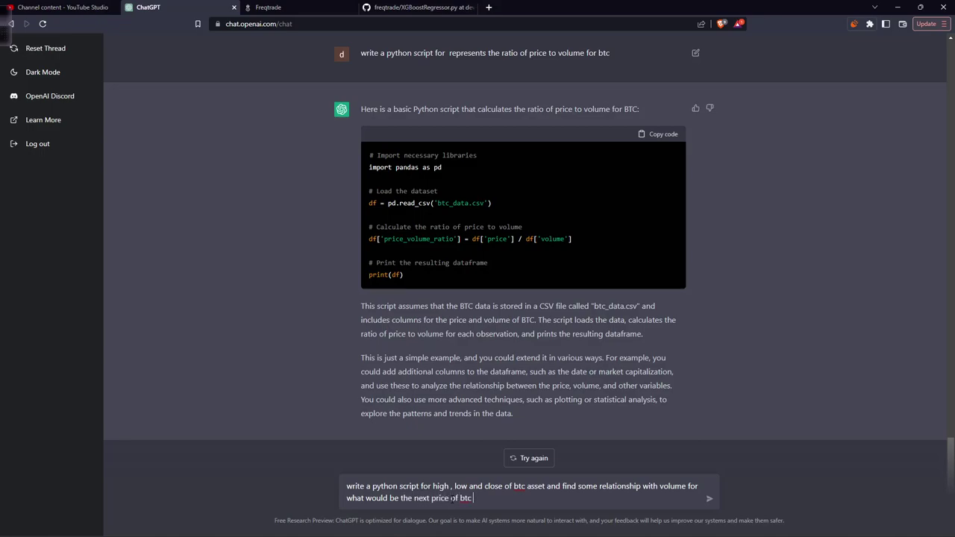
pyautogui.write(' be')
pyautogui.press('Return')
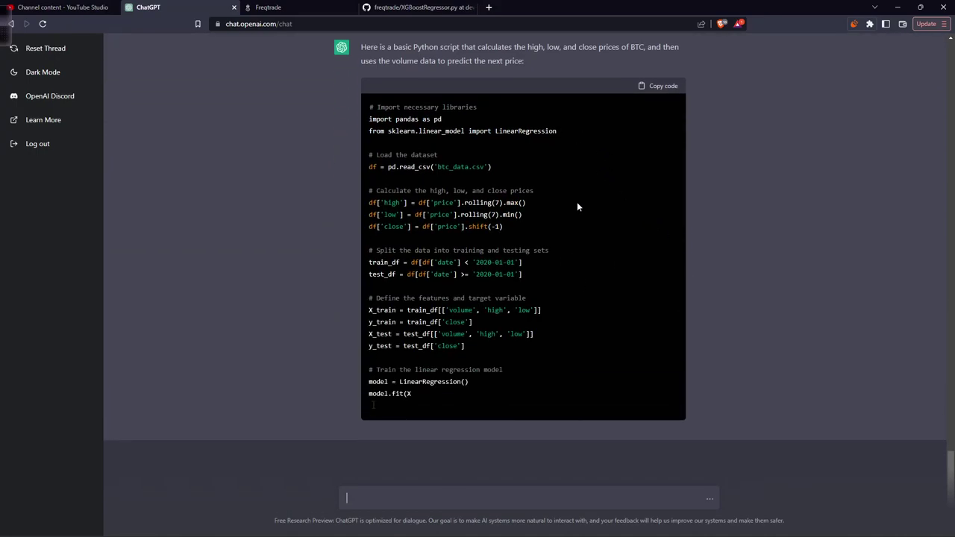
# Step: Scroll up and highlight the LinearRegression reply's introductory sentence and import lines
pyautogui.scroll(1, 575, 186)
pyautogui.moveTo(558, 231); pyautogui.dragTo(371, 218)
pyautogui.moveTo(531, 160); pyautogui.dragTo(361, 147)
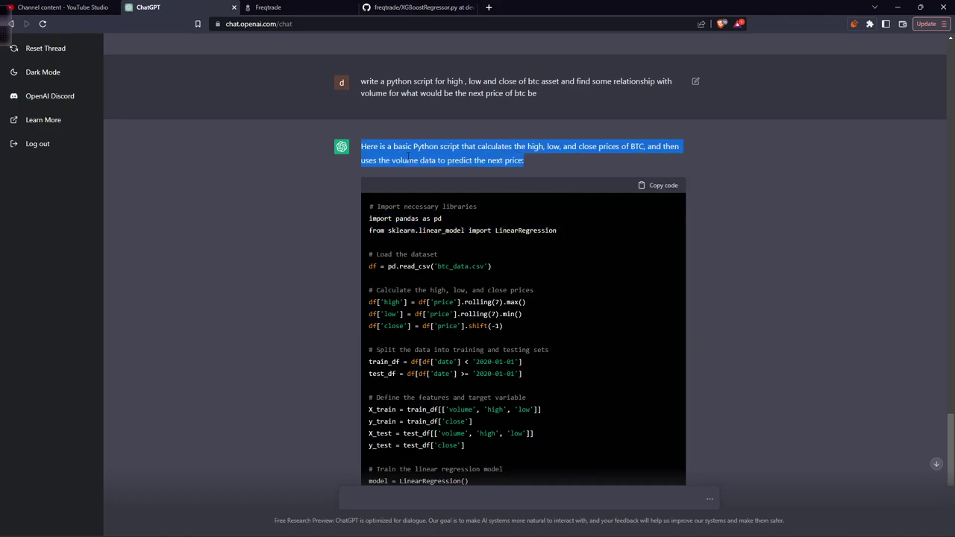
pyautogui.click(449, 160)
pyautogui.moveTo(534, 171); pyautogui.dragTo(414, 148)
pyautogui.click(584, 238)
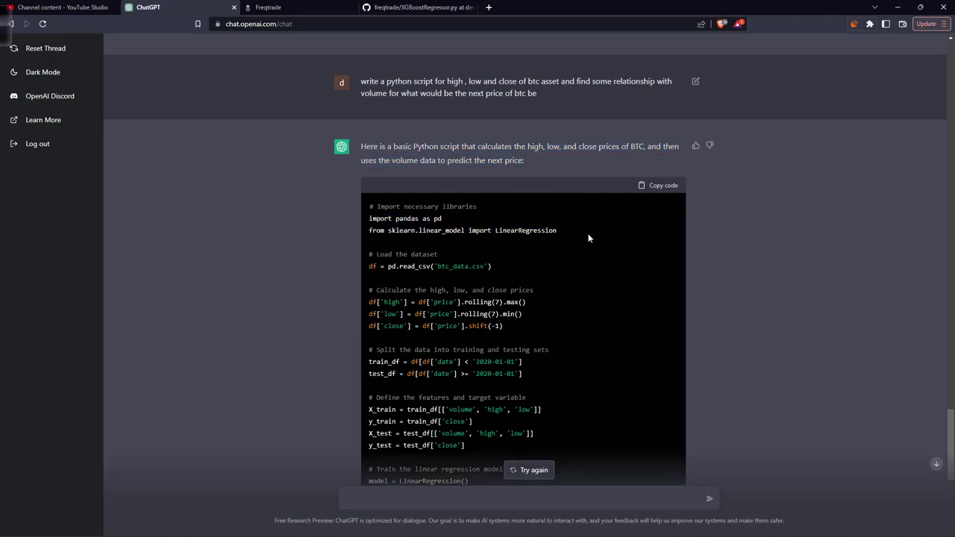
pyautogui.moveTo(586, 240); pyautogui.dragTo(338, 220)
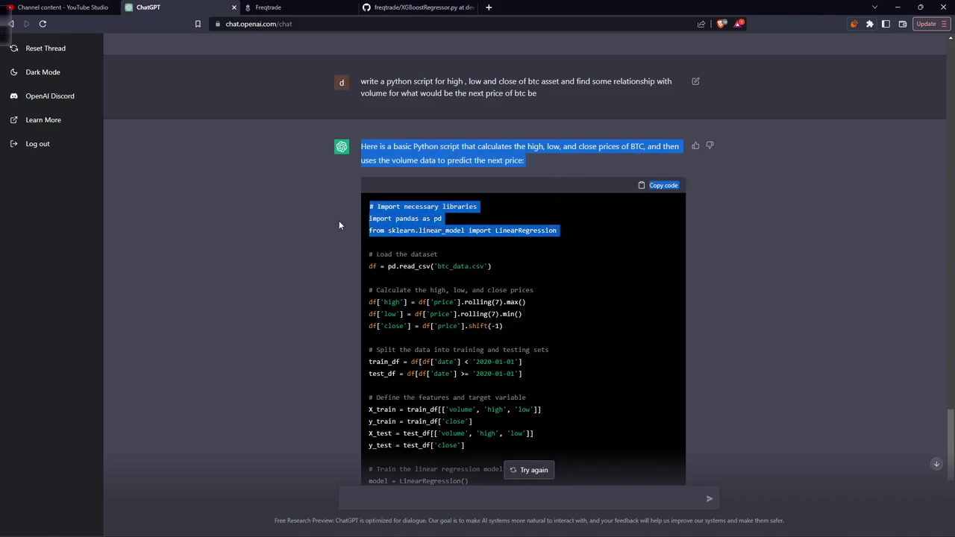
pyautogui.click(511, 252)
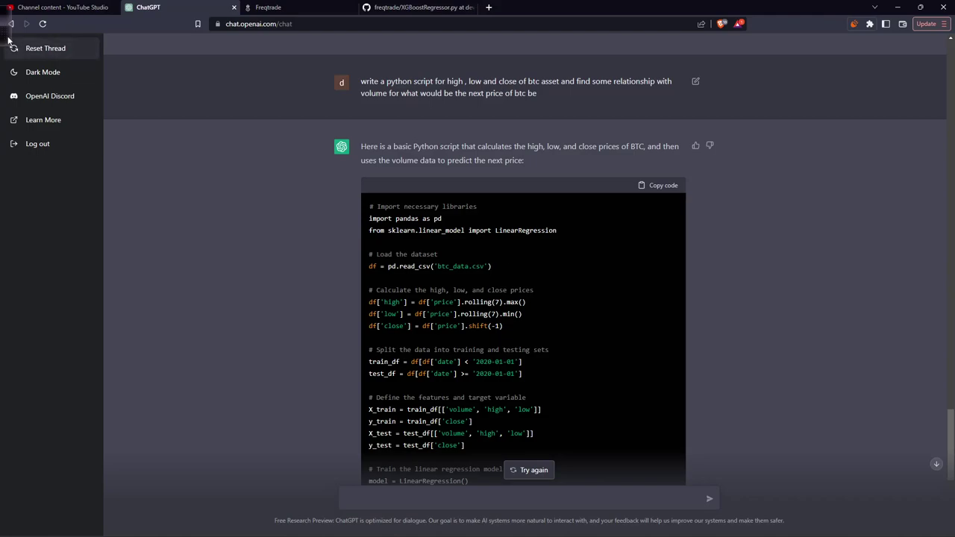
pyautogui.moveTo(292, 23)
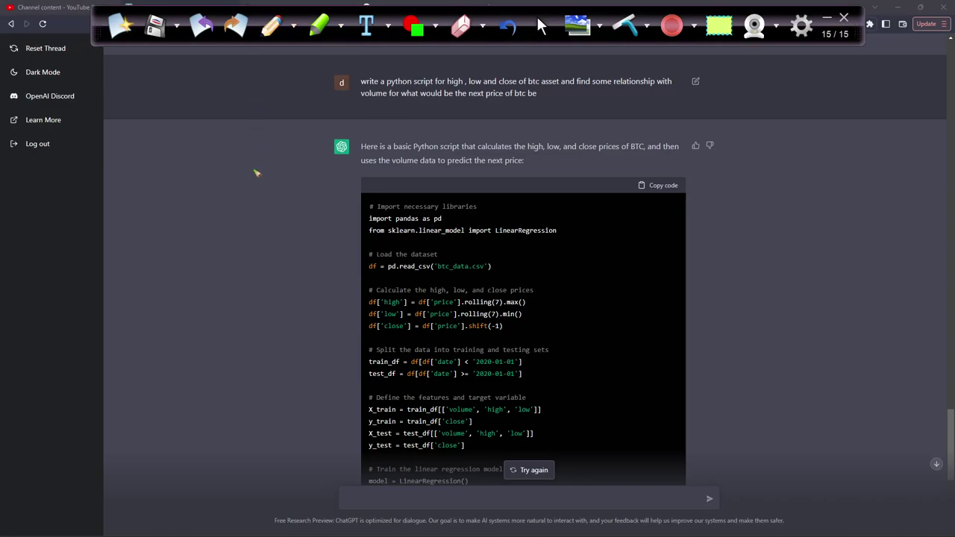
# Step: Sketch brackets, circles and arrows around the reply with the pen, then wipe them
pyautogui.moveTo(185, 158)
pyautogui.mouseDown()
pyautogui.moveTo(169, 236)
pyautogui.moveTo(185, 245)
pyautogui.mouseUp()
pyautogui.moveTo(254, 145); pyautogui.dragTo(259, 232)
pyautogui.moveTo(355, 113)
pyautogui.mouseDown()
pyautogui.moveTo(333, 205)
pyautogui.moveTo(367, 218)
pyautogui.mouseUp()
pyautogui.moveTo(403, 90)
pyautogui.mouseDown()
pyautogui.moveTo(451, 167)
pyautogui.moveTo(421, 190)
pyautogui.mouseUp()
pyautogui.moveTo(223, 304); pyautogui.dragTo(215, 259)
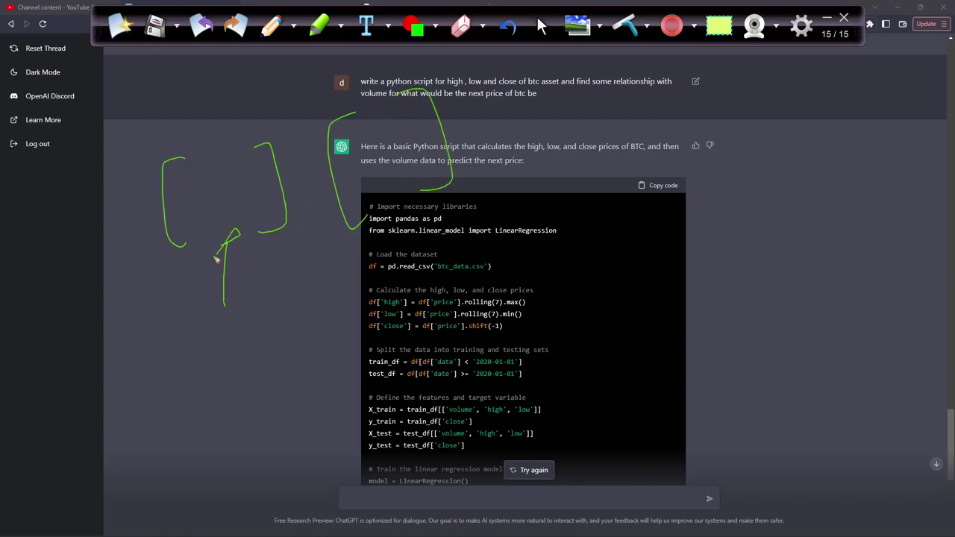
pyautogui.moveTo(407, 271)
pyautogui.mouseDown()
pyautogui.moveTo(404, 173)
pyautogui.moveTo(389, 196)
pyautogui.mouseUp()
pyautogui.moveTo(209, 298)
pyautogui.mouseDown()
pyautogui.moveTo(462, 253)
pyautogui.moveTo(456, 191)
pyautogui.mouseUp()
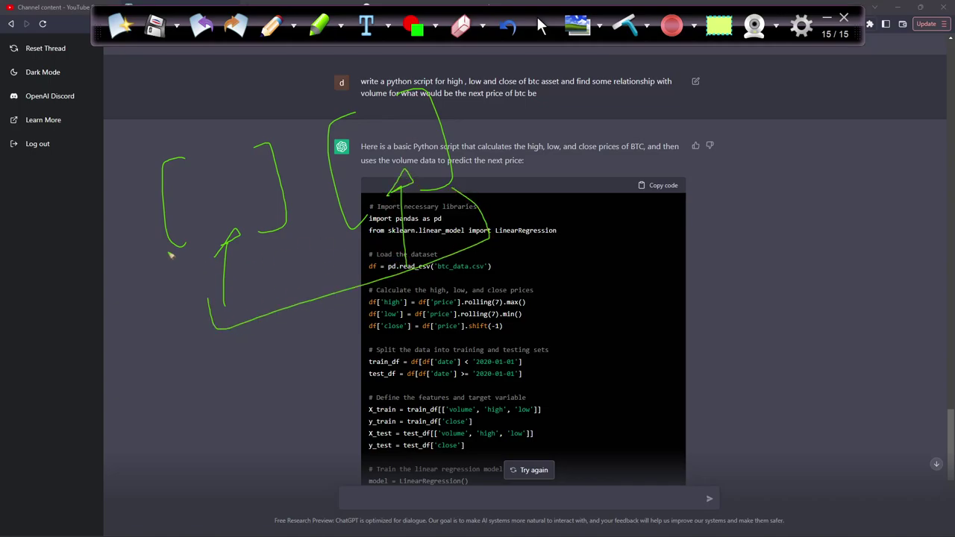
pyautogui.click(120, 24)
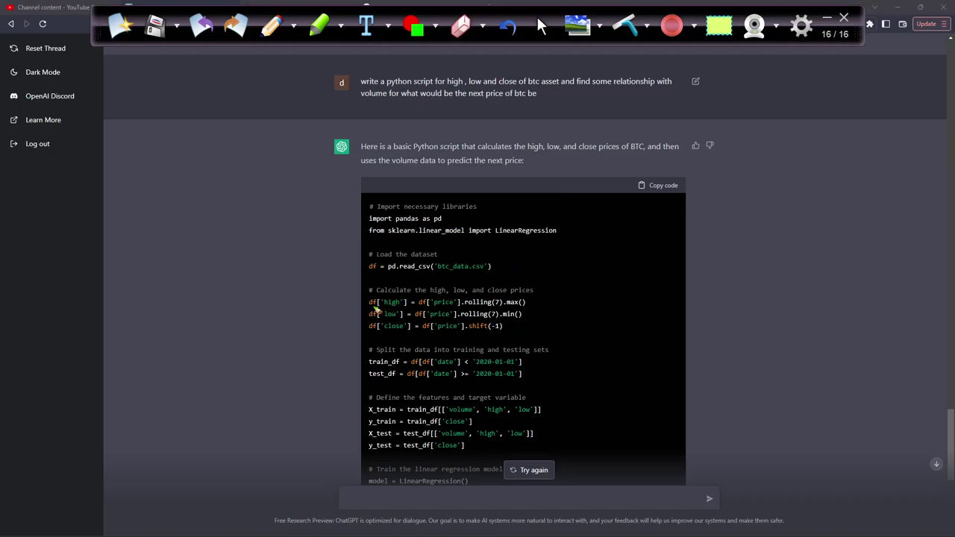
# Step: Underline the high and rolling-low code lines and handwrite 'Swing Logic' and 'Swing low' notes
pyautogui.moveTo(382, 308); pyautogui.dragTo(525, 318)
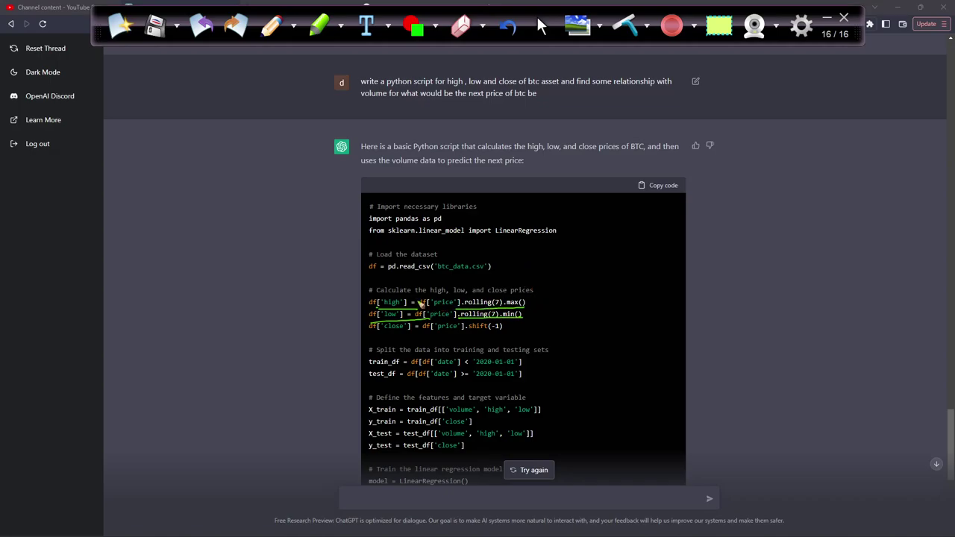
pyautogui.moveTo(452, 326); pyautogui.dragTo(515, 326)
pyautogui.moveTo(560, 281)
pyautogui.mouseDown()
pyautogui.moveTo(599, 249)
pyautogui.moveTo(648, 252)
pyautogui.moveTo(670, 218)
pyautogui.moveTo(678, 237)
pyautogui.mouseUp()
pyautogui.moveTo(597, 324)
pyautogui.mouseDown()
pyautogui.moveTo(605, 345)
pyautogui.moveTo(625, 322)
pyautogui.moveTo(645, 328)
pyautogui.moveTo(694, 292)
pyautogui.moveTo(609, 362)
pyautogui.mouseUp()
pyautogui.moveTo(759, 312); pyautogui.dragTo(572, 384)
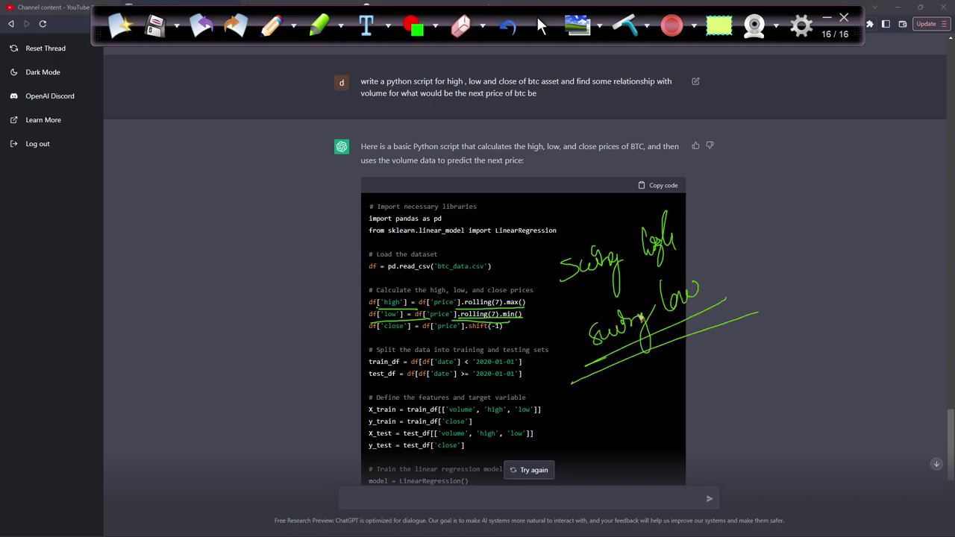
# Step: Sketch a zigzag price line, circle its swing highs and lows, and label it HH
pyautogui.moveTo(171, 331)
pyautogui.mouseDown()
pyautogui.moveTo(211, 292)
pyautogui.moveTo(270, 173)
pyautogui.moveTo(330, 128)
pyautogui.mouseUp()
pyautogui.moveTo(208, 296); pyautogui.dragTo(259, 290)
pyautogui.moveTo(210, 210)
pyautogui.mouseDown()
pyautogui.moveTo(239, 203)
pyautogui.moveTo(295, 218)
pyautogui.mouseUp()
pyautogui.moveTo(253, 171); pyautogui.dragTo(318, 158)
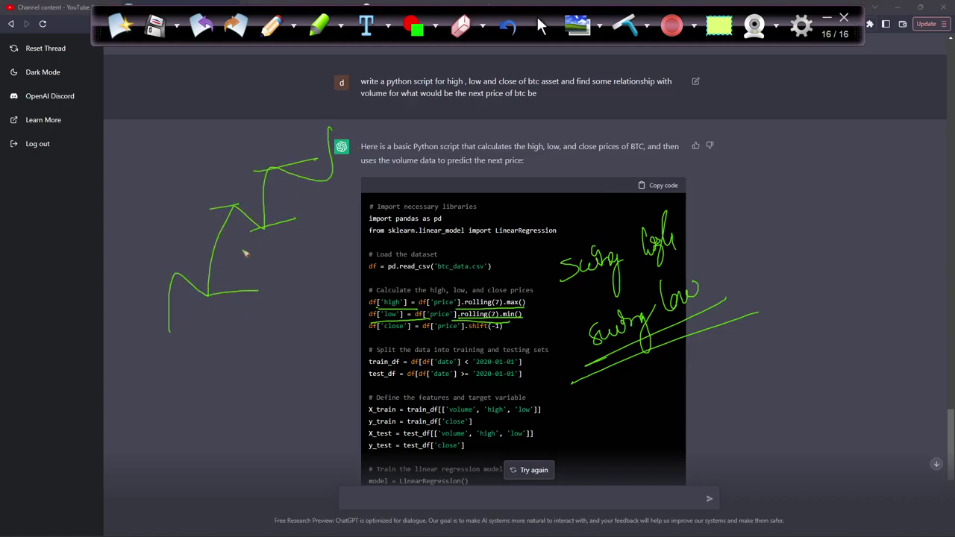
pyautogui.moveTo(209, 301); pyautogui.dragTo(213, 294)
pyautogui.moveTo(235, 203); pyautogui.dragTo(235, 200)
pyautogui.moveTo(267, 228); pyautogui.dragTo(266, 226)
pyautogui.moveTo(275, 168); pyautogui.dragTo(276, 166)
pyautogui.moveTo(179, 275); pyautogui.dragTo(177, 267)
pyautogui.moveTo(188, 341); pyautogui.dragTo(188, 366)
pyautogui.moveTo(188, 354); pyautogui.dragTo(200, 350)
pyautogui.moveTo(198, 340)
pyautogui.mouseDown()
pyautogui.moveTo(200, 363)
pyautogui.moveTo(211, 362)
pyautogui.mouseUp()
pyautogui.moveTo(211, 354); pyautogui.dragTo(221, 351)
pyautogui.moveTo(219, 338); pyautogui.dragTo(222, 359)
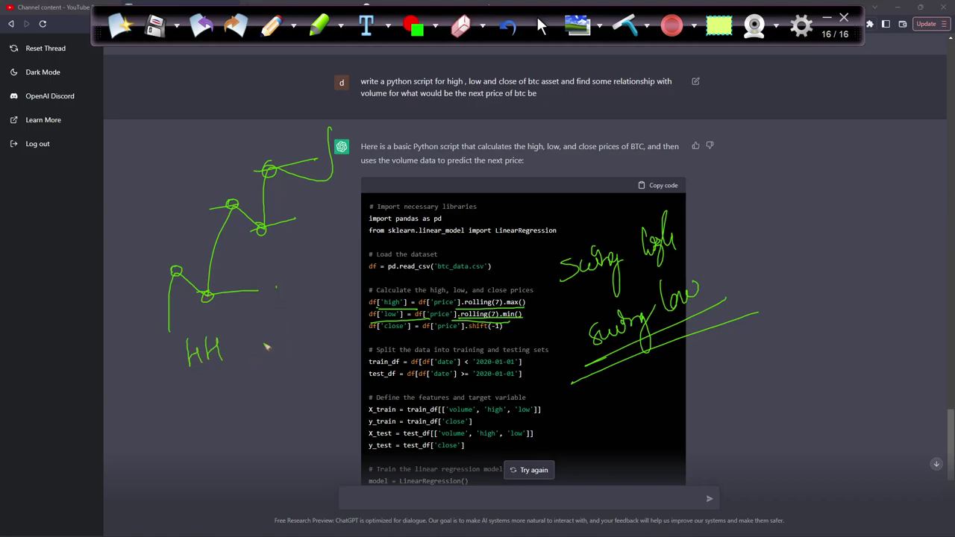
# Step: Add HL, Uptrend and Downtrend labels over the code, then wipe all drawings
pyautogui.moveTo(267, 324); pyautogui.dragTo(267, 350)
pyautogui.moveTo(268, 338); pyautogui.dragTo(275, 335)
pyautogui.moveTo(274, 326)
pyautogui.mouseDown()
pyautogui.moveTo(277, 348)
pyautogui.moveTo(301, 340)
pyautogui.mouseUp()
pyautogui.moveTo(259, 366); pyautogui.dragTo(302, 350)
pyautogui.moveTo(263, 371); pyautogui.dragTo(302, 357)
pyautogui.moveTo(218, 400)
pyautogui.mouseDown()
pyautogui.moveTo(232, 403)
pyautogui.moveTo(245, 444)
pyautogui.mouseUp()
pyautogui.moveTo(245, 381)
pyautogui.mouseDown()
pyautogui.moveTo(272, 426)
pyautogui.moveTo(312, 370)
pyautogui.moveTo(370, 396)
pyautogui.moveTo(396, 388)
pyautogui.mouseUp()
pyautogui.moveTo(416, 357)
pyautogui.mouseDown()
pyautogui.moveTo(422, 382)
pyautogui.moveTo(457, 358)
pyautogui.mouseUp()
pyautogui.moveTo(407, 411)
pyautogui.mouseDown()
pyautogui.moveTo(395, 433)
pyautogui.moveTo(449, 403)
pyautogui.moveTo(480, 409)
pyautogui.moveTo(498, 393)
pyautogui.moveTo(495, 417)
pyautogui.mouseUp()
pyautogui.moveTo(411, 444); pyautogui.dragTo(531, 395)
pyautogui.click(123, 27)
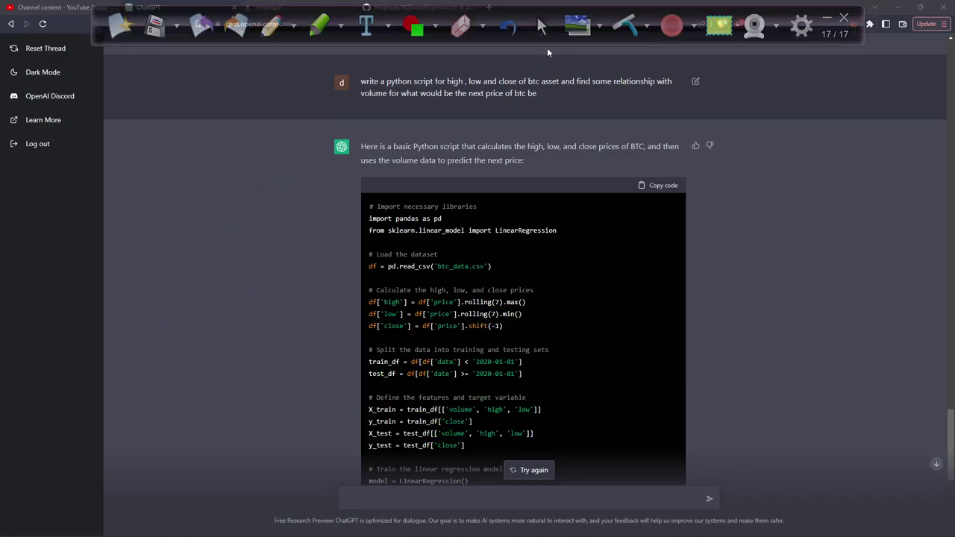
# Step: Mark the close-price shift, feature, training and error-evaluation lines with the pen, then clear them
pyautogui.scroll(-2, 548, 53)
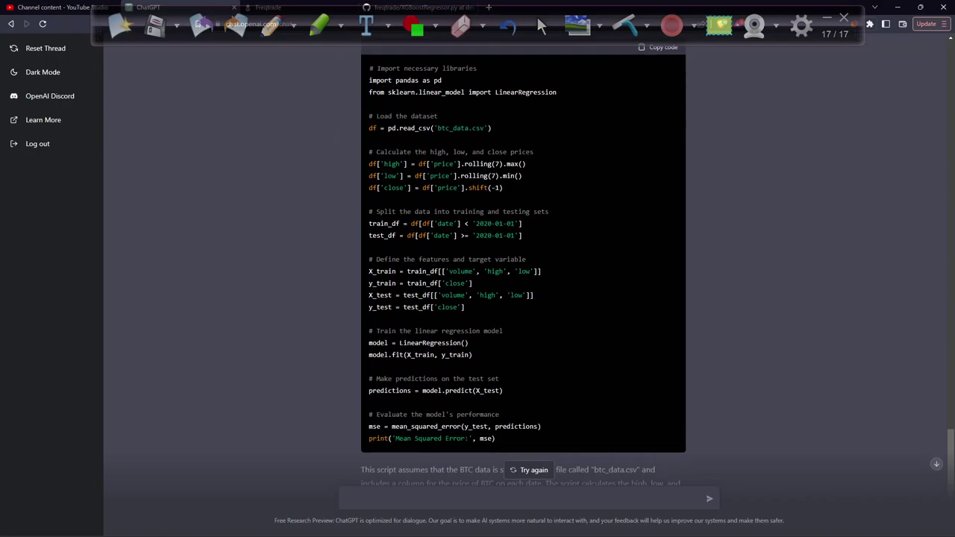
pyautogui.scroll(1, 522, 261)
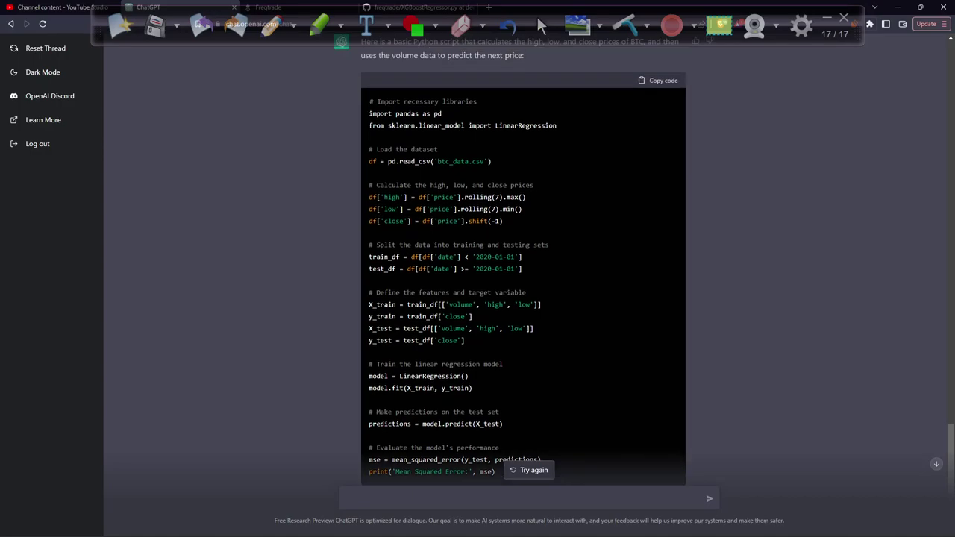
pyautogui.scroll(-1, 548, 53)
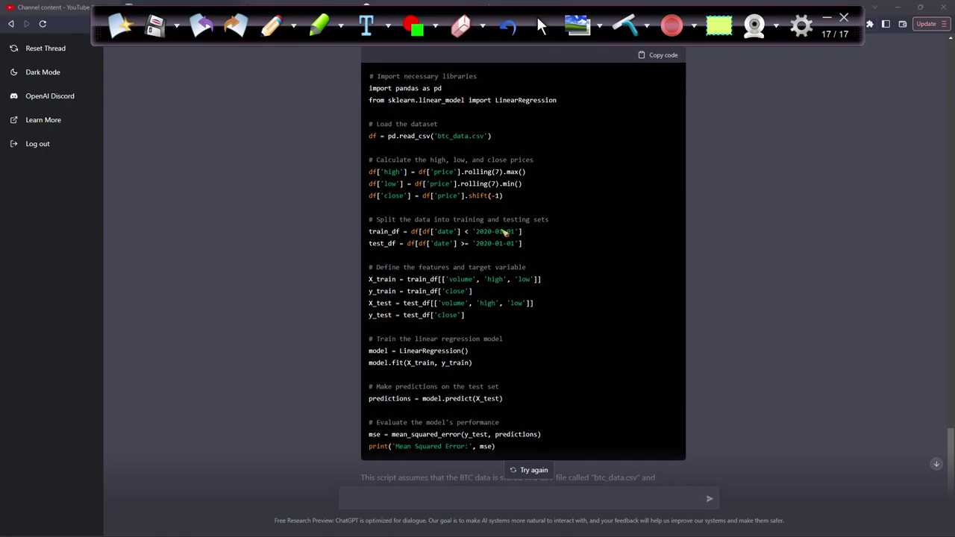
pyautogui.moveTo(371, 200)
pyautogui.mouseDown()
pyautogui.moveTo(518, 197)
pyautogui.moveTo(391, 186)
pyautogui.moveTo(373, 209)
pyautogui.moveTo(359, 188)
pyautogui.moveTo(366, 203)
pyautogui.moveTo(332, 223)
pyautogui.moveTo(410, 203)
pyautogui.moveTo(530, 222)
pyautogui.mouseUp()
pyautogui.moveTo(526, 267); pyautogui.dragTo(389, 260)
pyautogui.moveTo(489, 345)
pyautogui.mouseDown()
pyautogui.moveTo(324, 364)
pyautogui.moveTo(392, 328)
pyautogui.mouseUp()
pyautogui.moveTo(498, 388)
pyautogui.mouseDown()
pyautogui.moveTo(509, 402)
pyautogui.moveTo(454, 366)
pyautogui.mouseUp()
pyautogui.moveTo(504, 442)
pyautogui.mouseDown()
pyautogui.moveTo(448, 458)
pyautogui.moveTo(485, 409)
pyautogui.mouseUp()
pyautogui.click(120, 30)
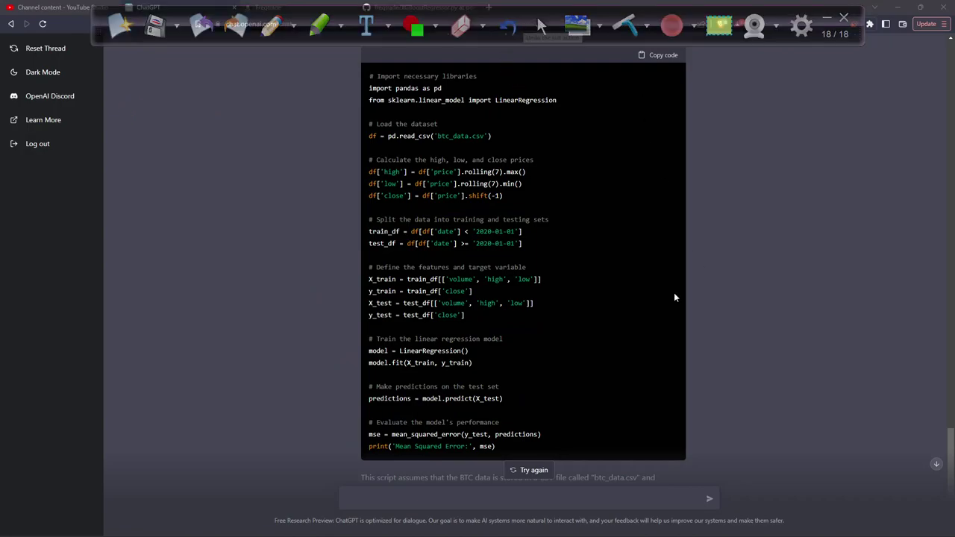
# Step: Scroll down and highlight the two explanation paragraphs below the code
pyautogui.scroll(-3, 674, 292)
pyautogui.moveTo(358, 278)
pyautogui.moveTo(358, 278); pyautogui.dragTo(684, 422)
pyautogui.click(685, 418)
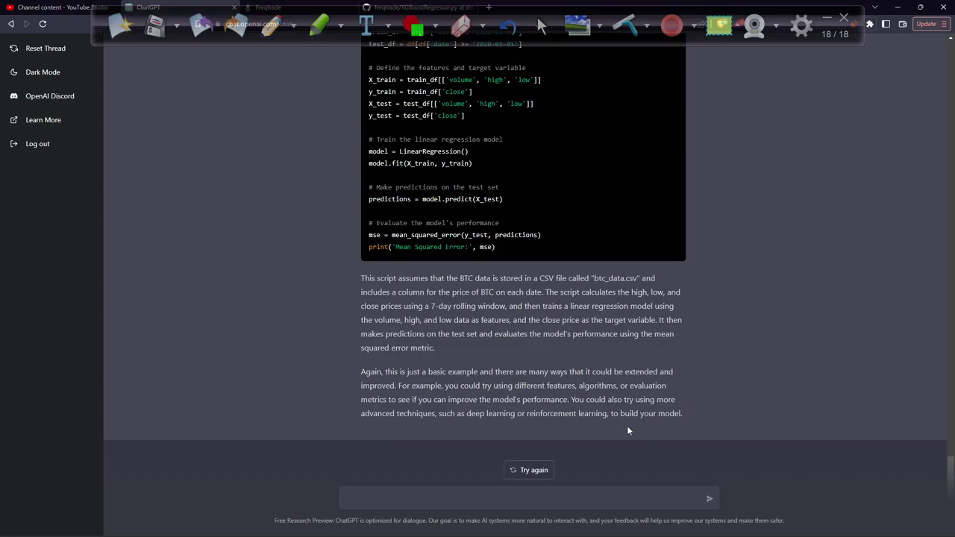
# Step: Ask ChatGPT to elaborate on improving the script and suggest more ways to feature engineer the data
pyautogui.moveTo(362, 371); pyautogui.dragTo(387, 372)
pyautogui.click(392, 383)
pyautogui.write('you said we could improve this model you just wrote code f')
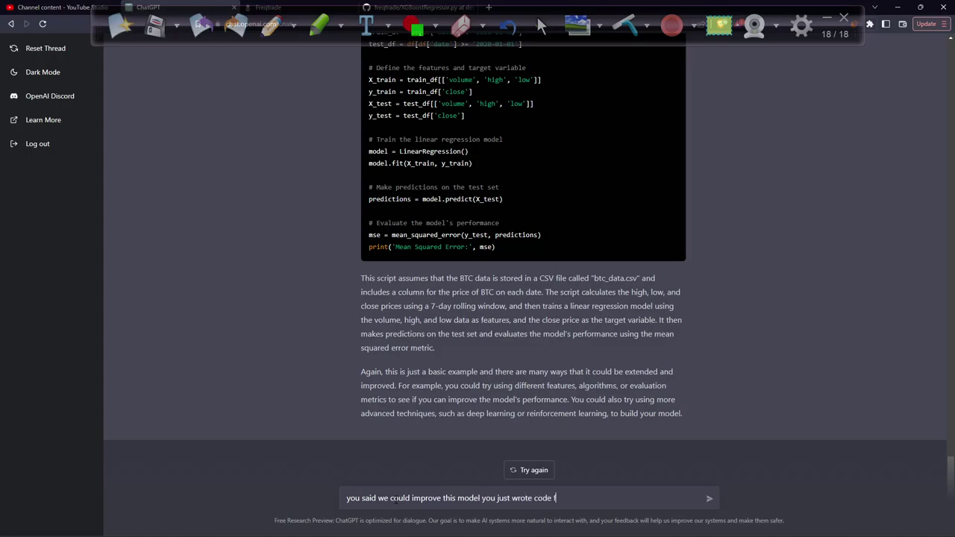
pyautogui.press('BackSpace')
pyautogui.press('BackSpace')
pyautogui.press('BackSpace')
pyautogui.press('BackSpace')
pyautogui.press('BackSpace')
pyautogui.write('python script for, could you elaborate more on t')
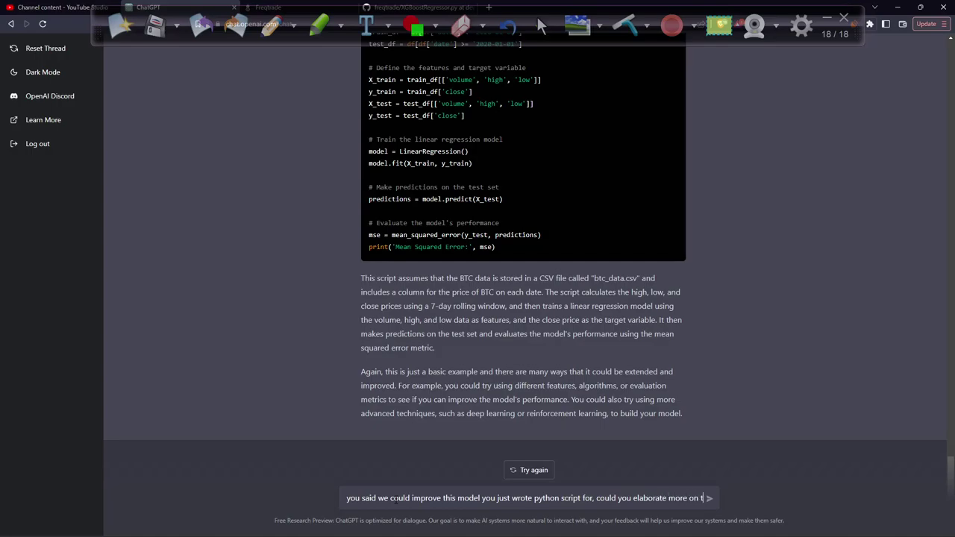
pyautogui.write('hat and suggest me more ways to feature ')
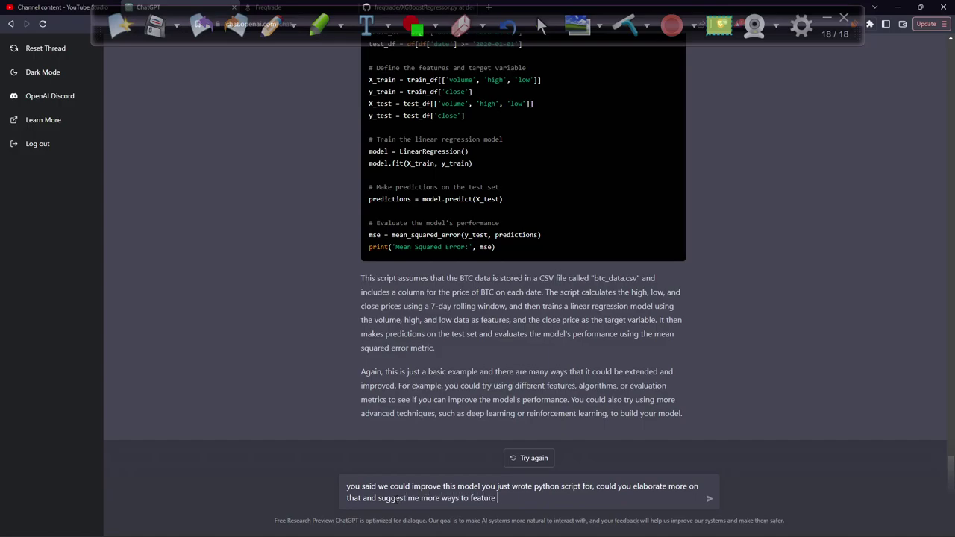
pyautogui.write('engineer the prices data')
pyautogui.press('Return')
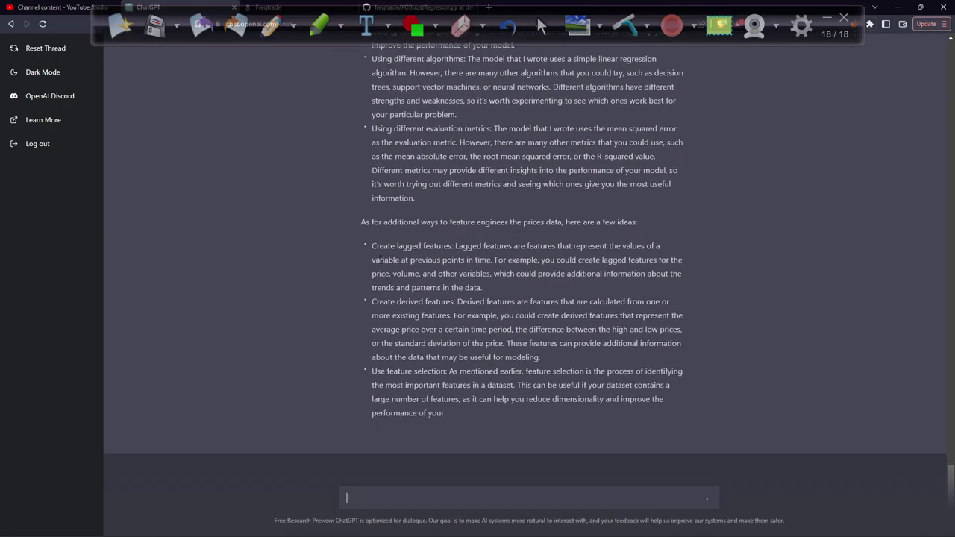
# Step: Highlight the lagged-features explanation and the 'Use feature selection:' heading
pyautogui.moveTo(357, 224); pyautogui.dragTo(451, 247)
pyautogui.click(364, 214)
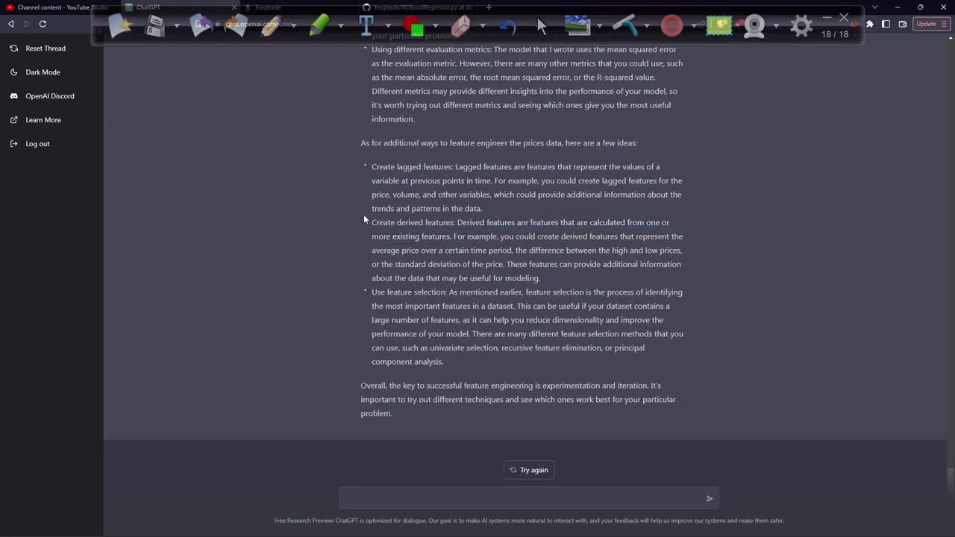
pyautogui.moveTo(362, 295); pyautogui.dragTo(451, 302)
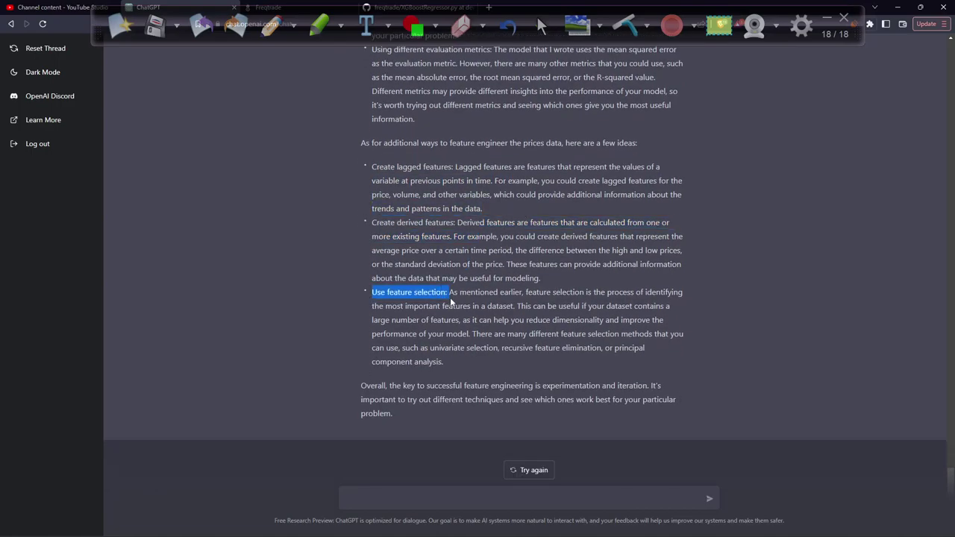
pyautogui.click(451, 301)
pyautogui.scroll(4, 455, 309)
pyautogui.scroll(-4, 454, 309)
# Step: Highlight the 'Create derived features' heading, scroll through the reply, and mark the first improvement idea
pyautogui.moveTo(368, 272); pyautogui.dragTo(433, 273)
pyautogui.click(401, 232)
pyautogui.click(454, 228)
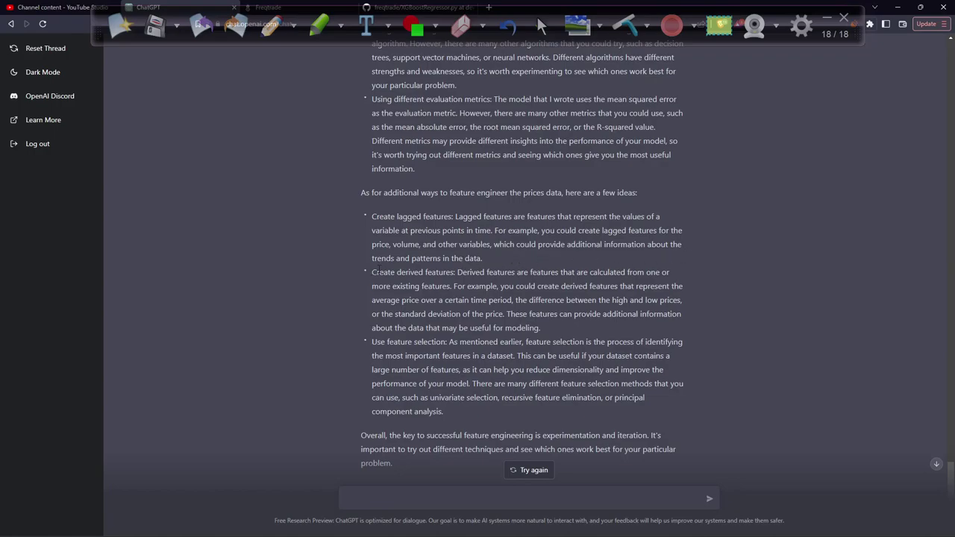
pyautogui.scroll(-1, 505, 259)
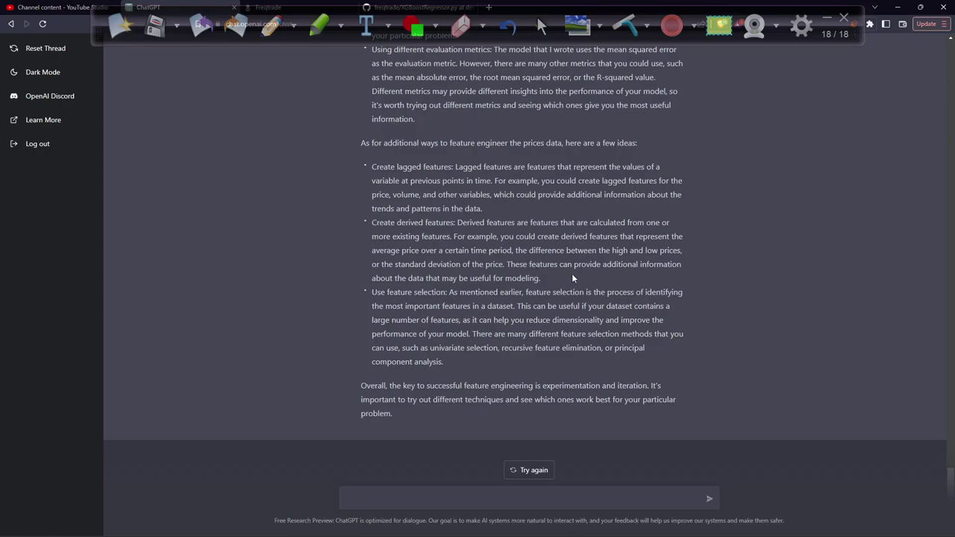
pyautogui.scroll(4, 572, 273)
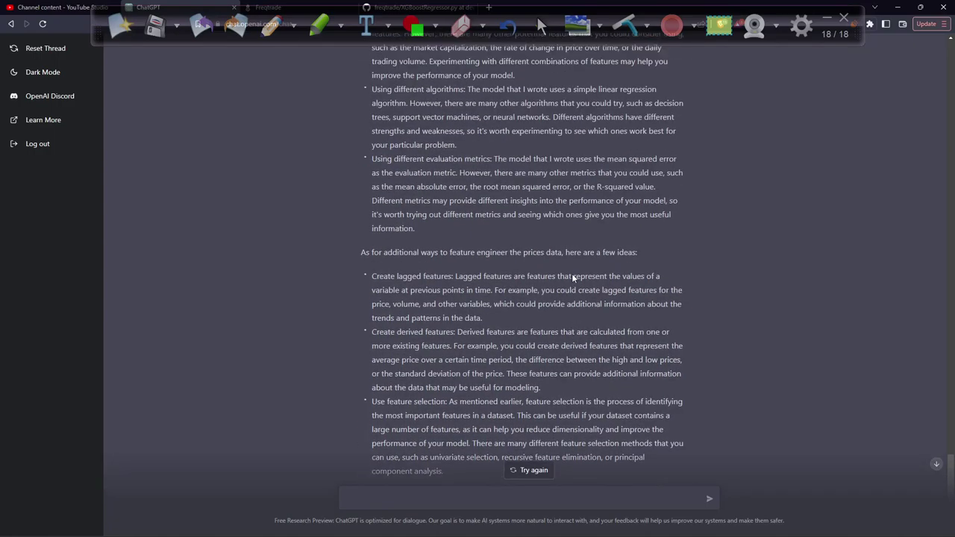
pyautogui.moveTo(497, 278); pyautogui.dragTo(521, 272)
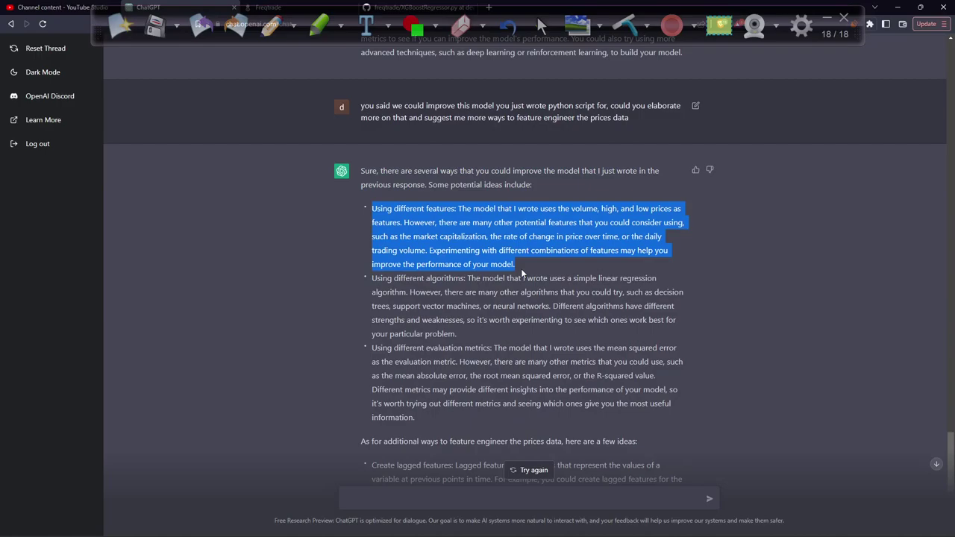
pyautogui.click(521, 269)
pyautogui.scroll(-4, 521, 268)
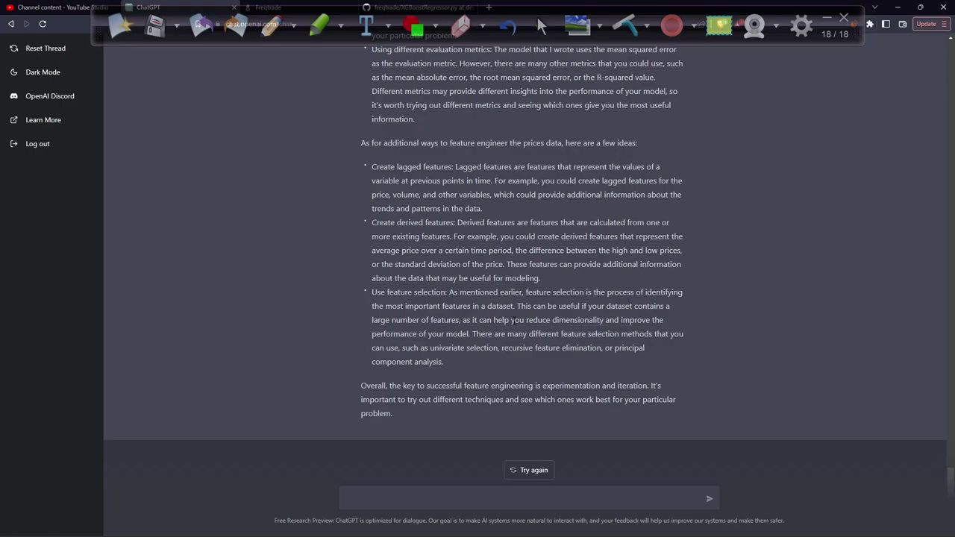
pyautogui.scroll(10, 512, 321)
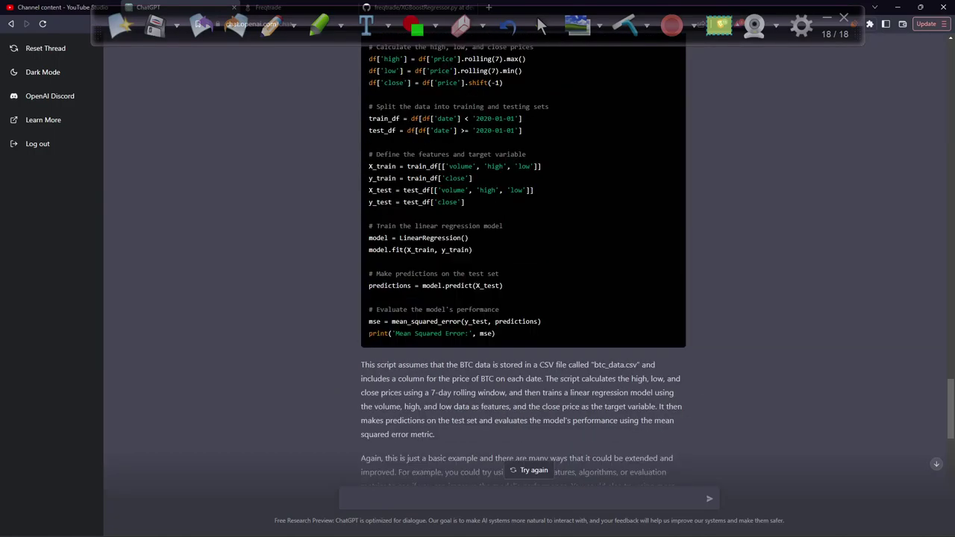
pyautogui.scroll(-2, 540, 299)
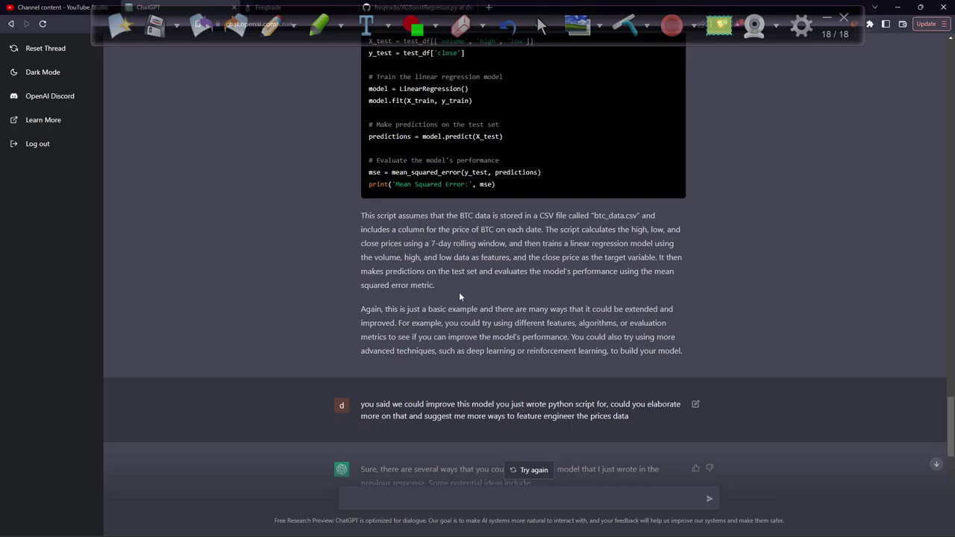
pyautogui.moveTo(381, 242); pyautogui.dragTo(483, 282)
pyautogui.click(483, 282)
pyautogui.scroll(-10, 482, 285)
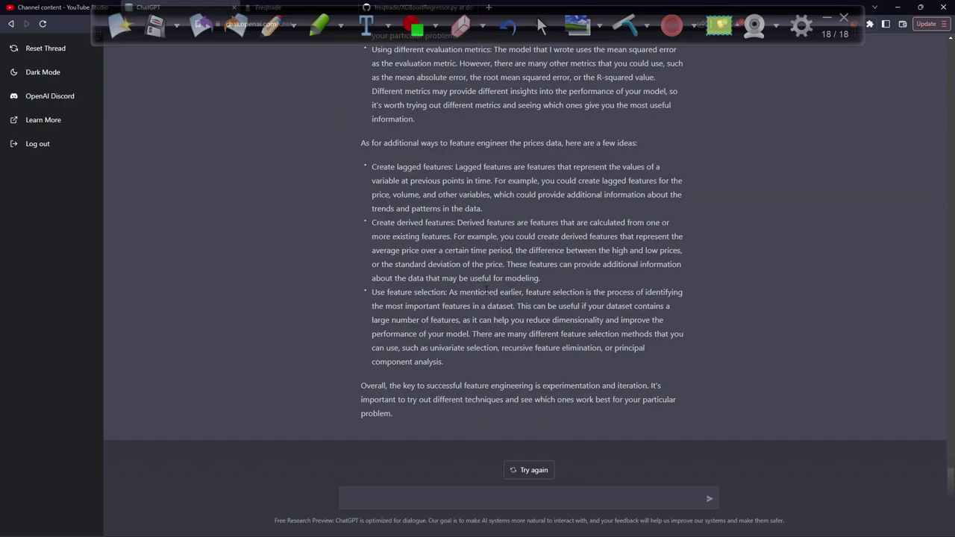
pyautogui.press('Print')
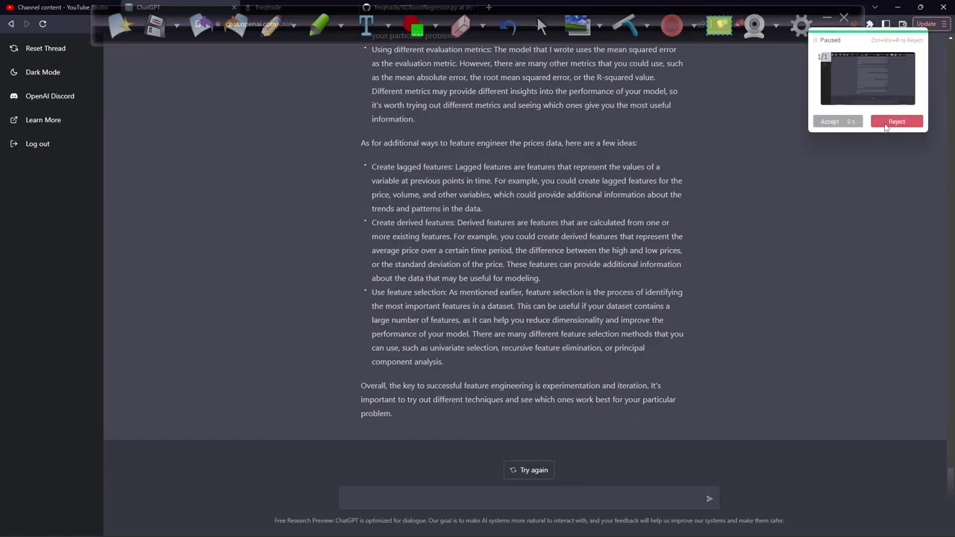
pyautogui.press('Return')
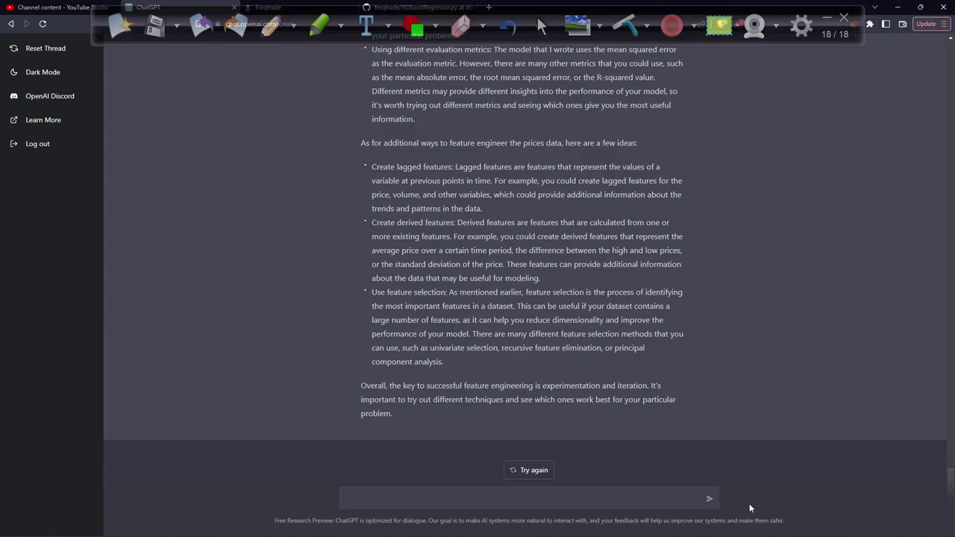
pyautogui.moveTo(731, 533)
pyautogui.moveTo(655, 536)
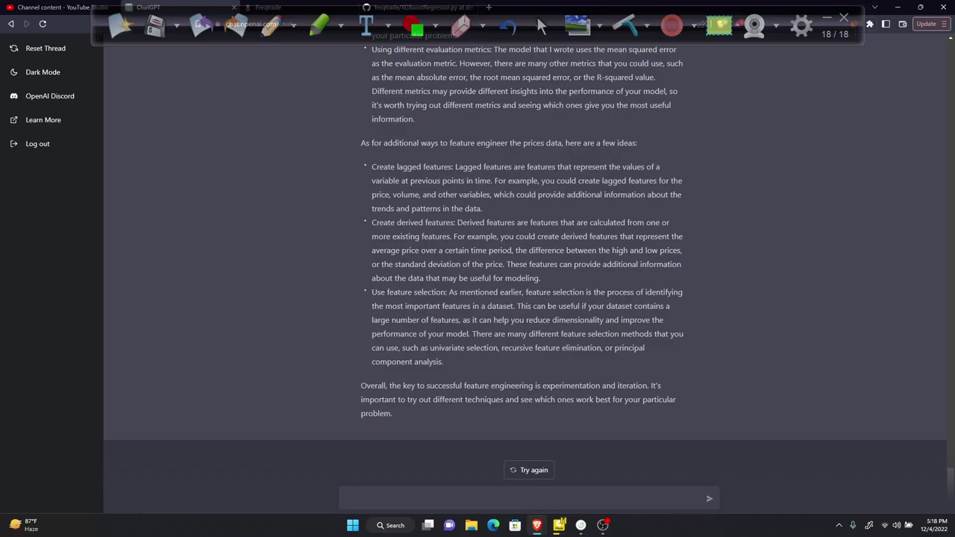